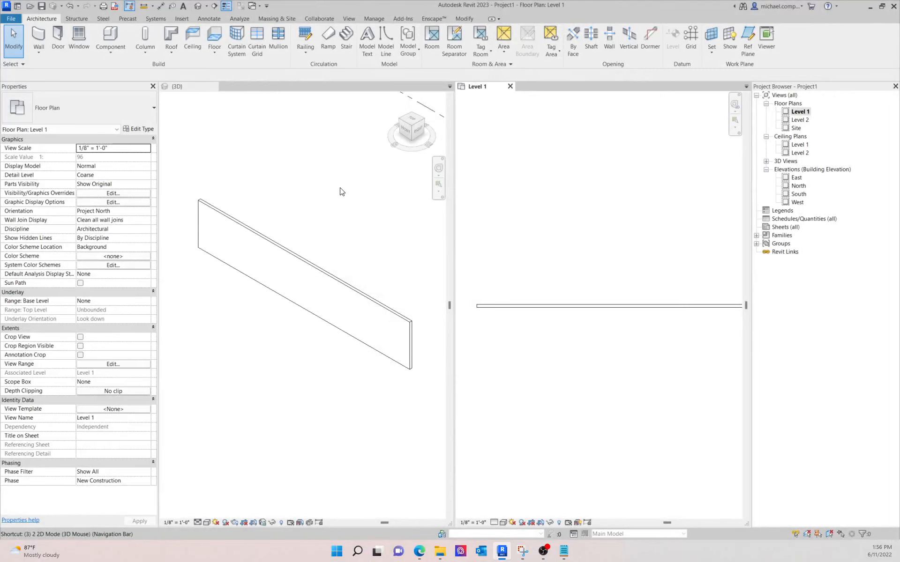
- Select the wall in the 3D view and compare its highlight in the Level 1 floor plan
click(341, 192)
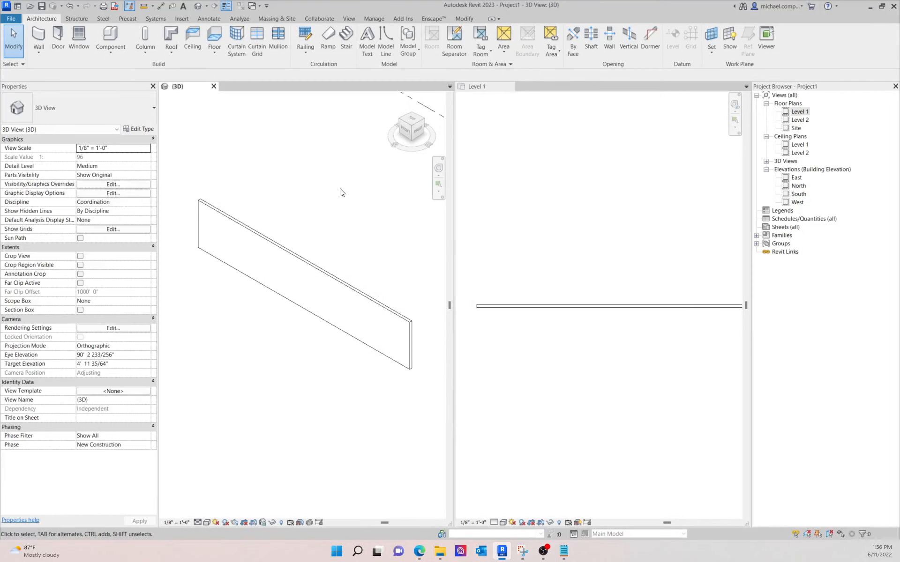
click(310, 268)
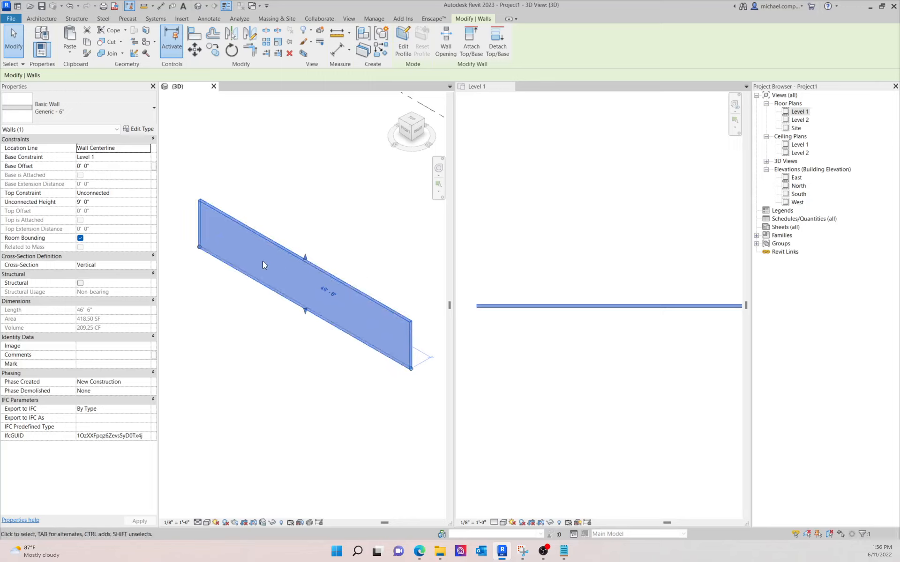
click(594, 273)
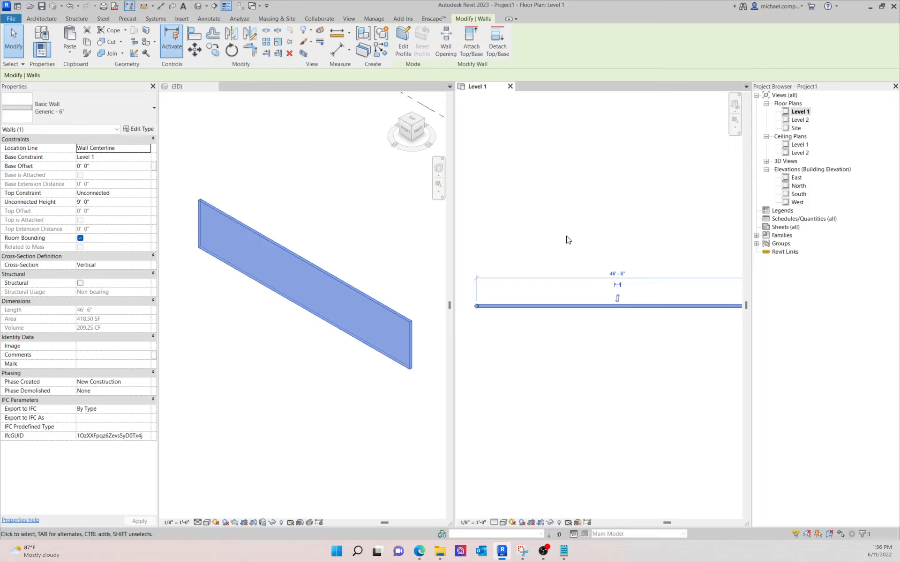
- Close the Level 1 floor plan so that the 3D view fills the drawing area
click(350, 18)
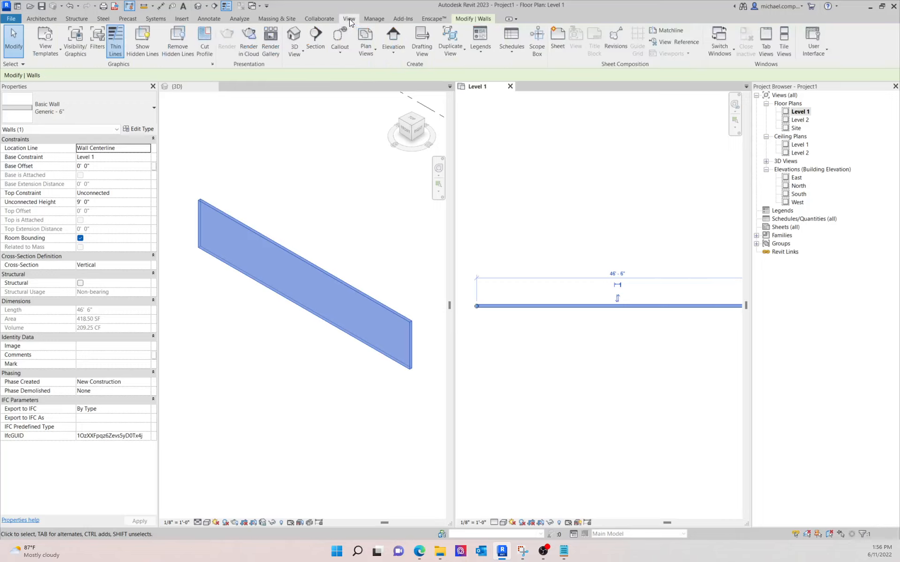
click(510, 86)
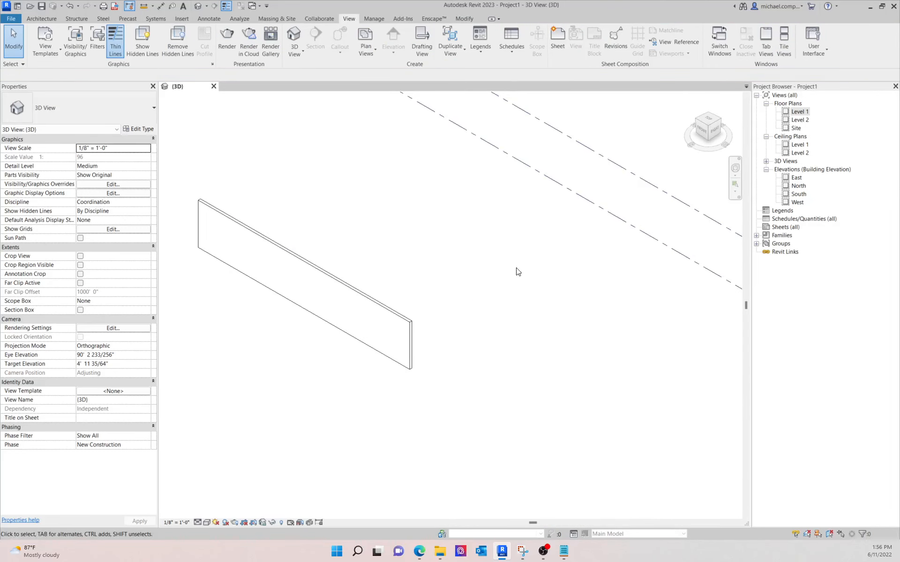
scroll(647, 293, down, 3)
scroll(406, 274, up, 5)
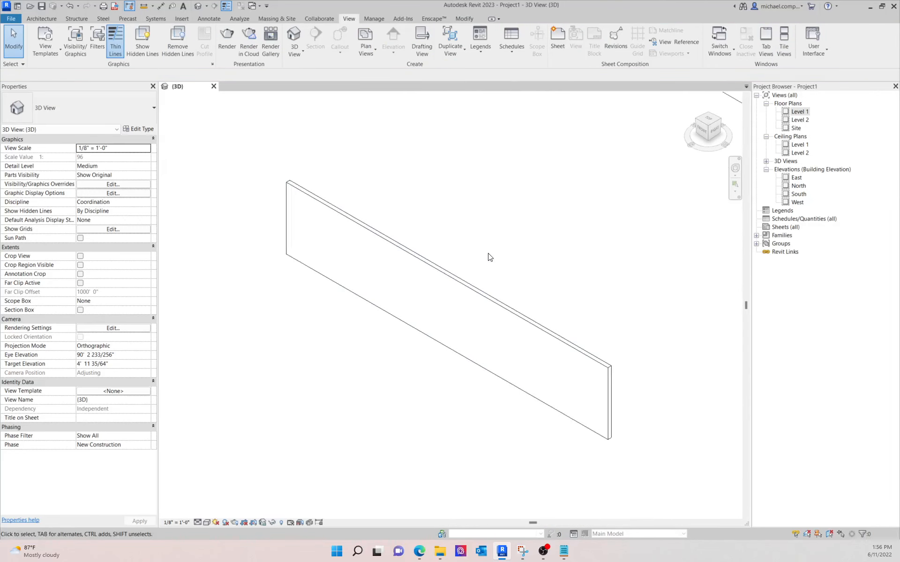
- Reopen the Level 1 floor plan, tile it beside the 3D view and fit the wall in both views
double_click(798, 111)
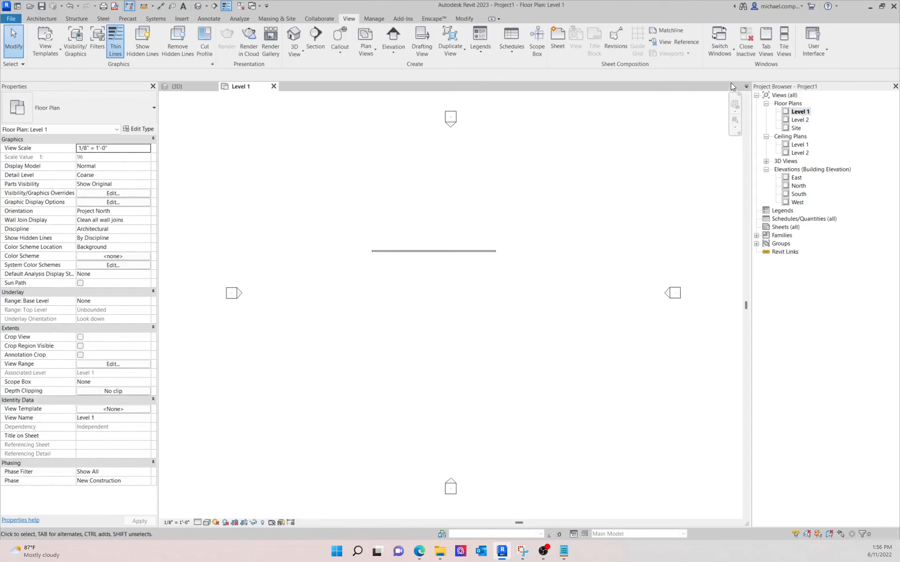
click(783, 47)
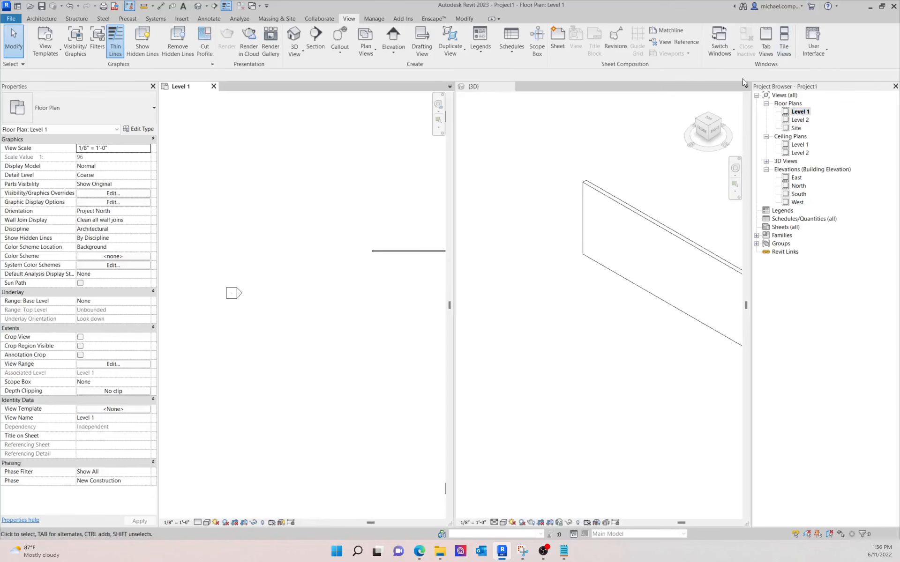
scroll(291, 304, down, 3)
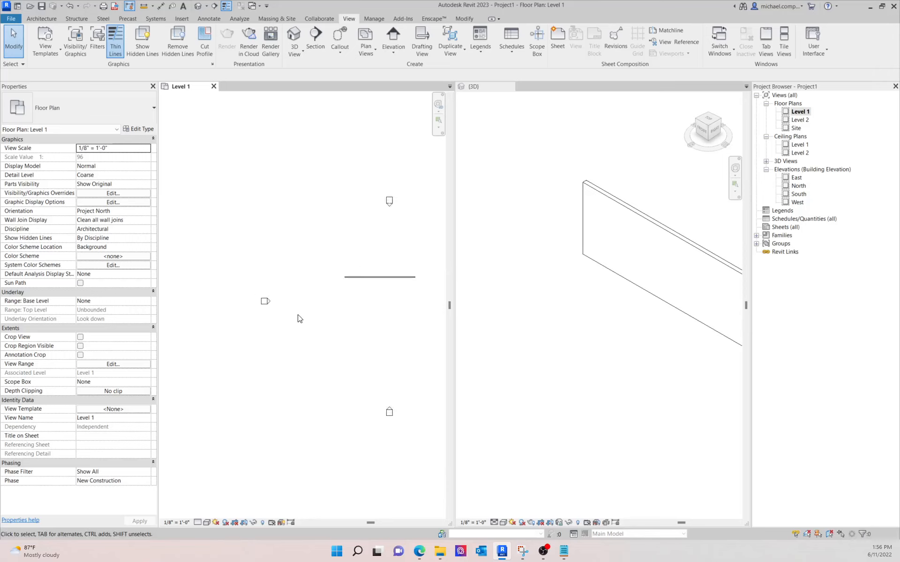
scroll(396, 278, up, 3)
scroll(398, 282, up, 3)
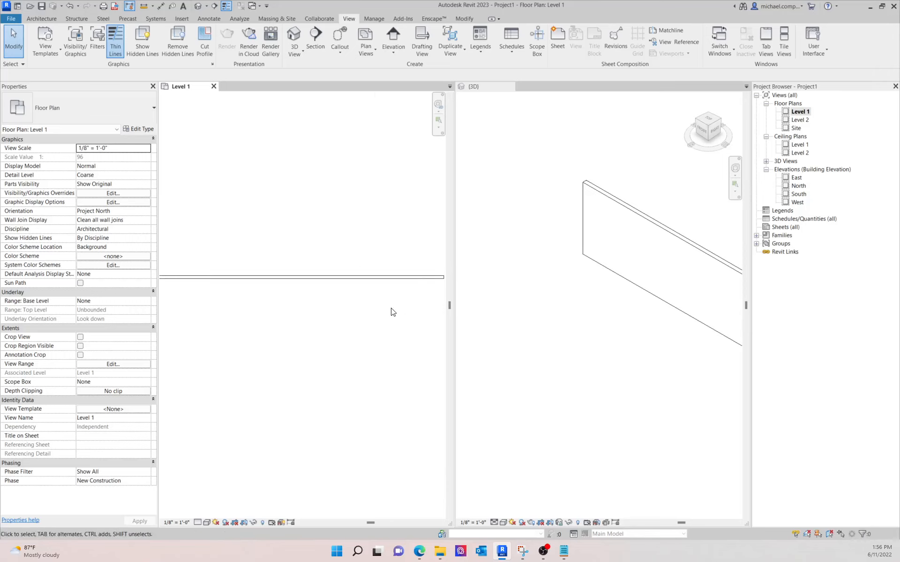
click(623, 326)
scroll(560, 329, down, 3)
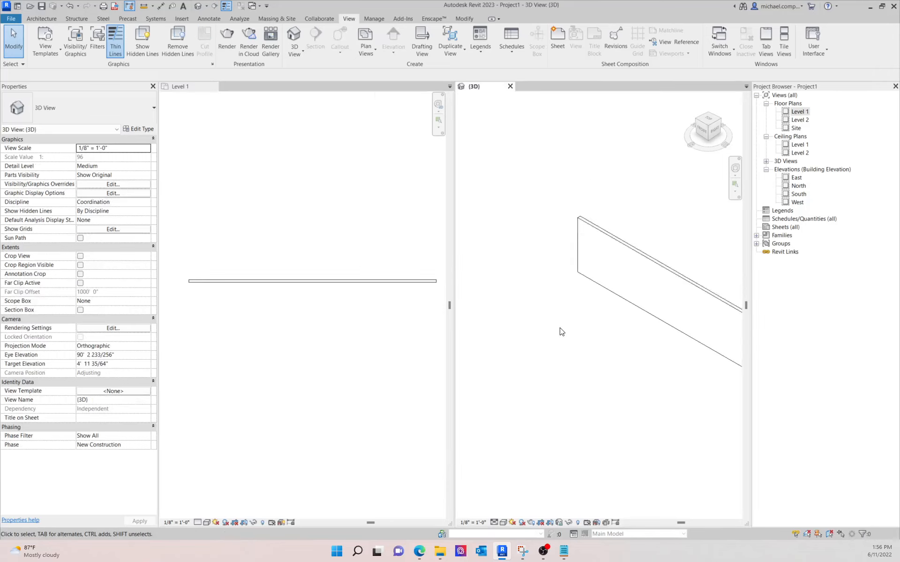
mouse_move(559, 332)
middle_down()
mouse_move(615, 365)
mouse_move(564, 319)
middle_up()
scroll(571, 317, up, 3)
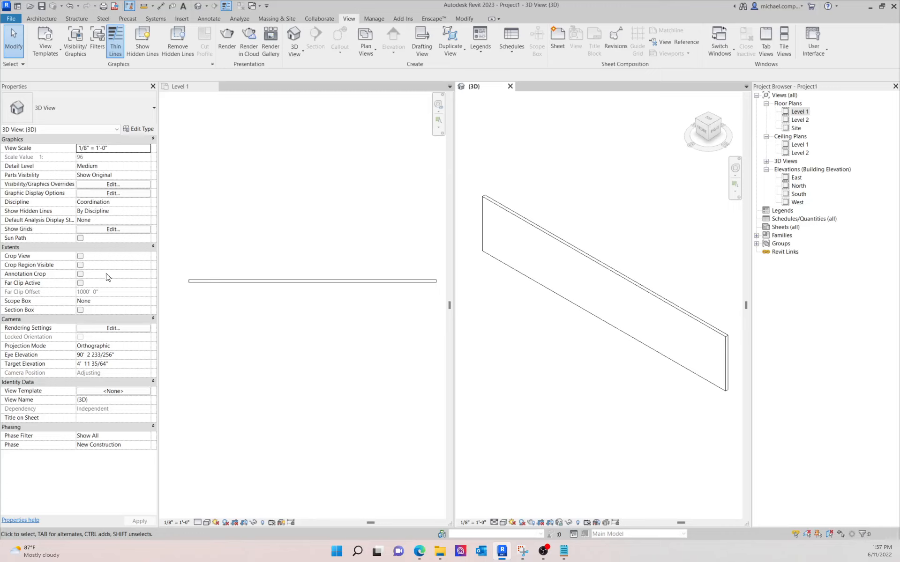
- Place two Fixed 36" x 72" windows in the wall in plan, about 9'-6" from its left end and 11'-6" apart
click(54, 20)
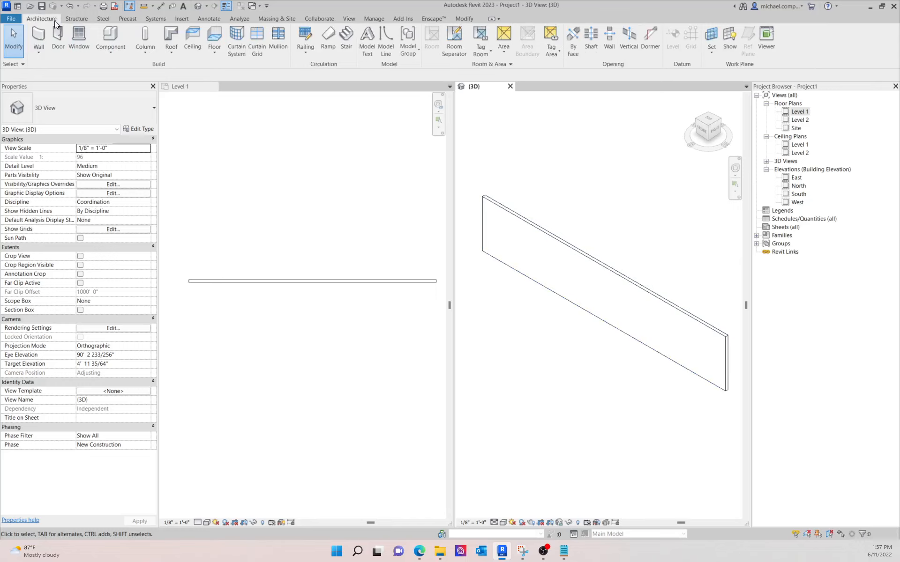
click(80, 41)
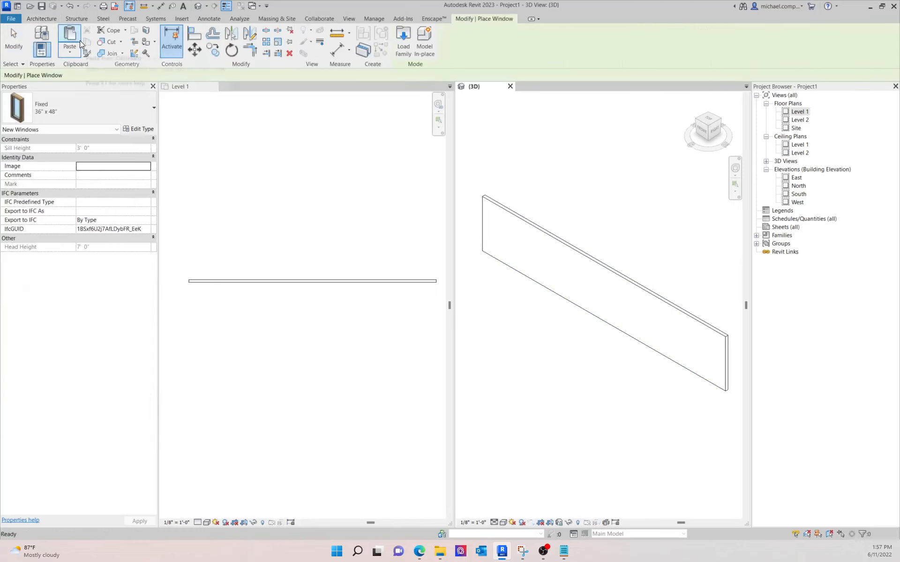
click(77, 110)
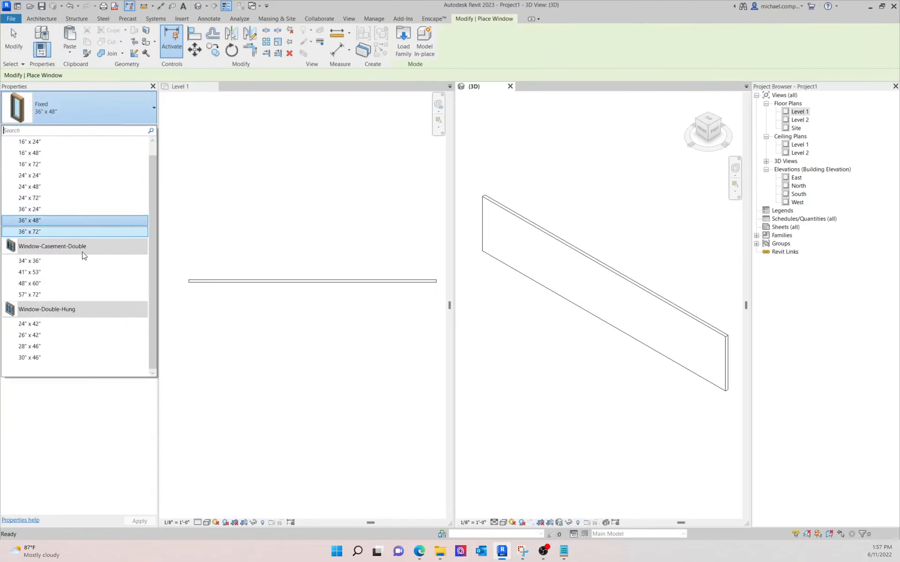
scroll(83, 252, up, 1)
scroll(83, 252, down, 1)
scroll(82, 252, up, 1)
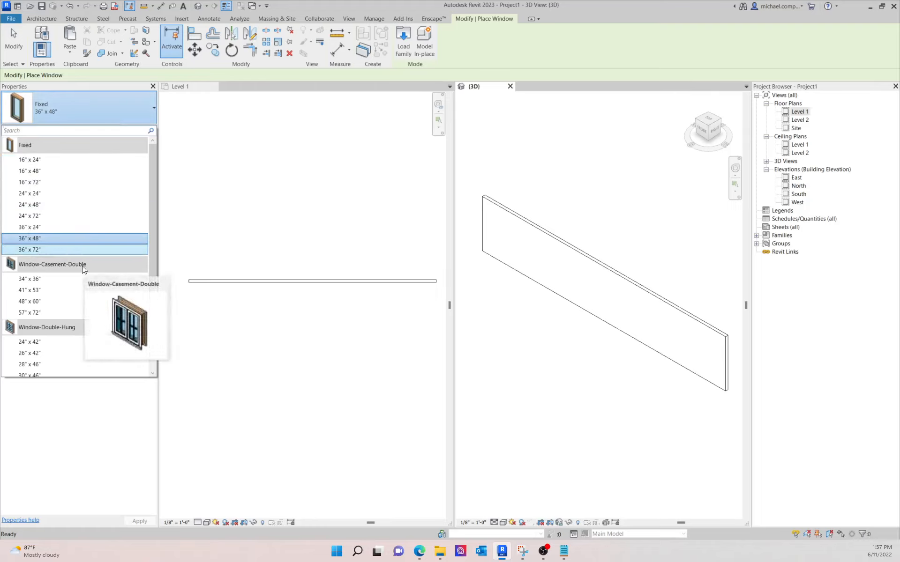
mouse_move(46, 328)
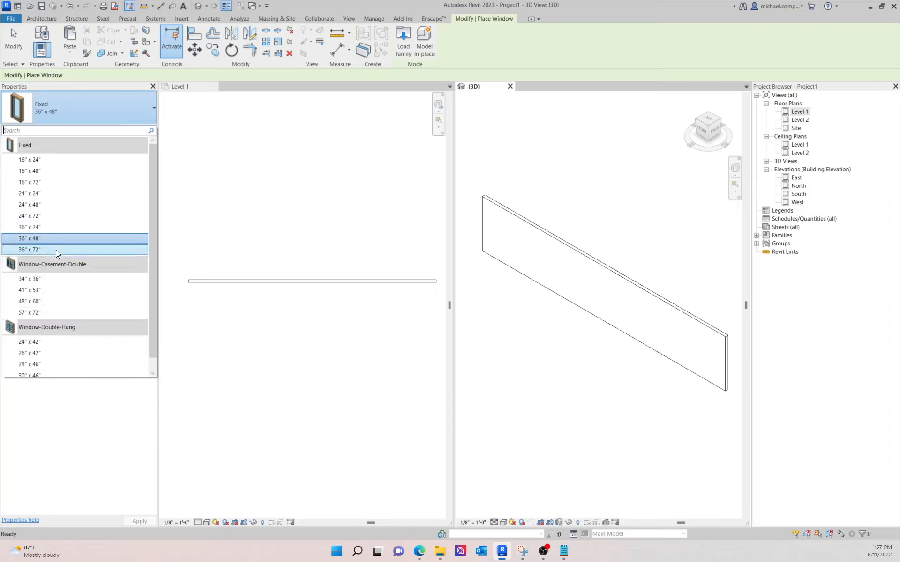
mouse_move(56, 250)
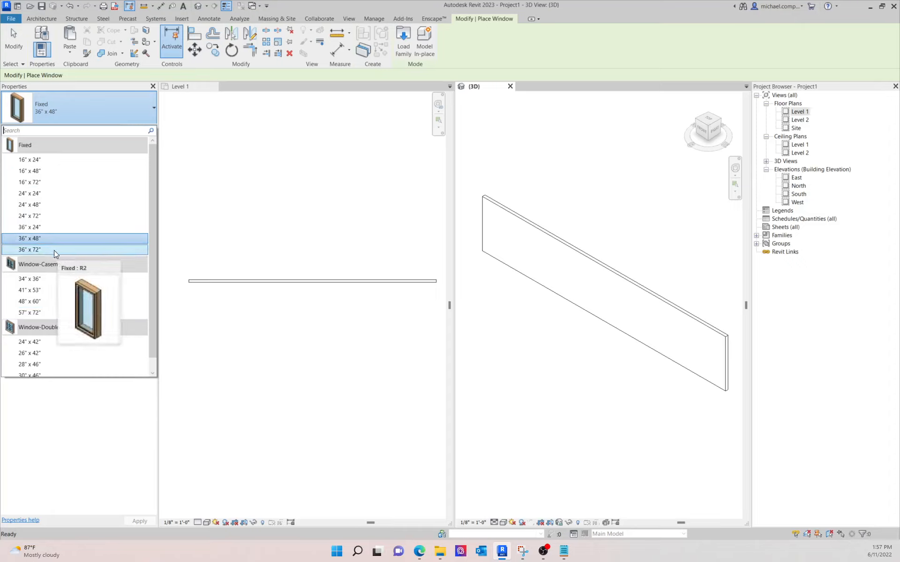
click(54, 250)
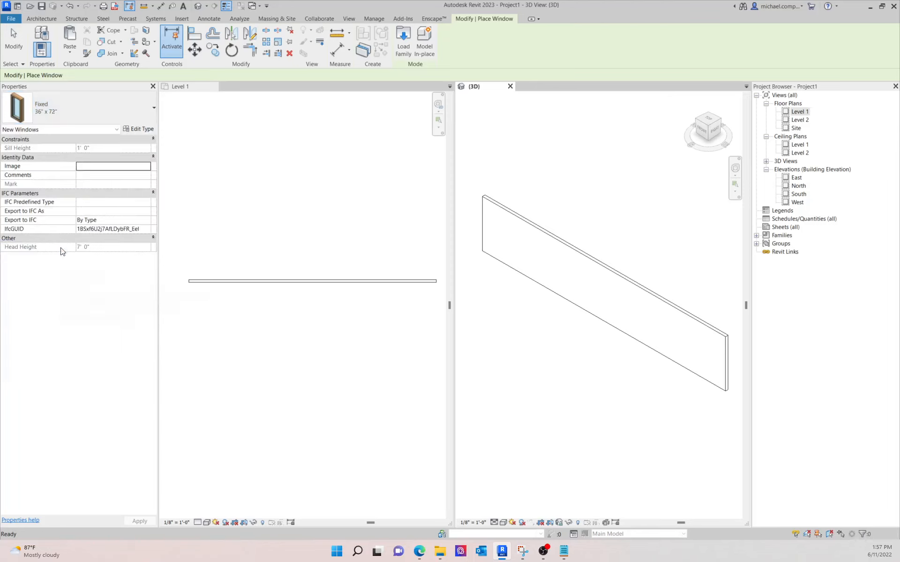
click(246, 281)
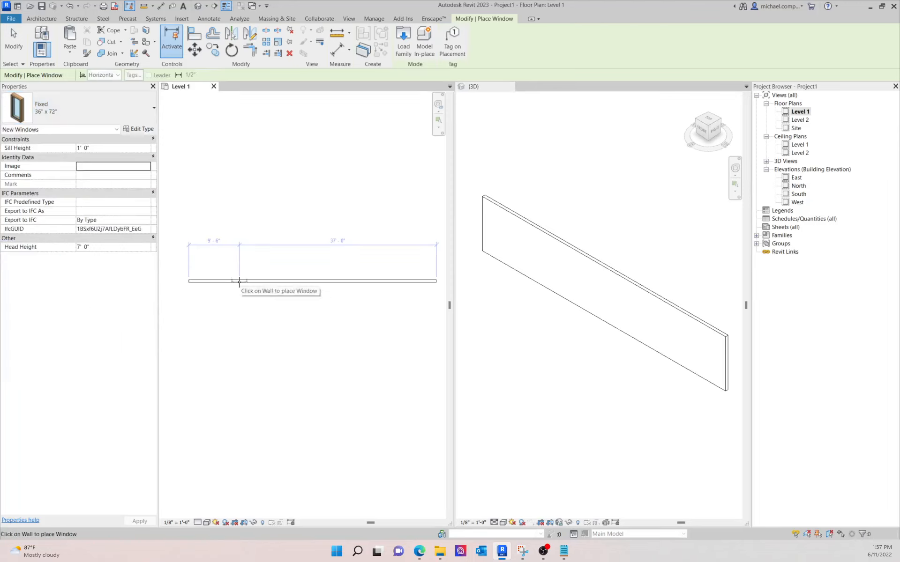
click(239, 281)
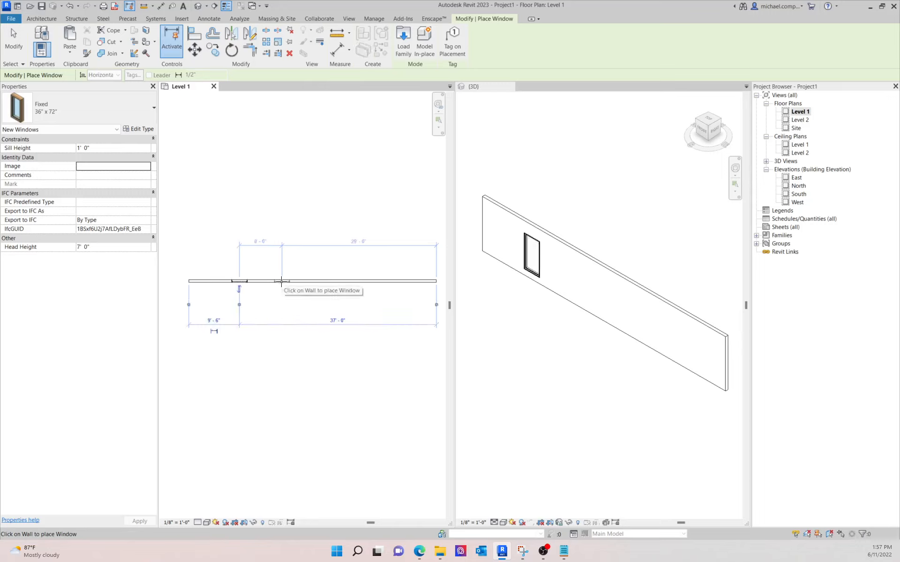
click(300, 281)
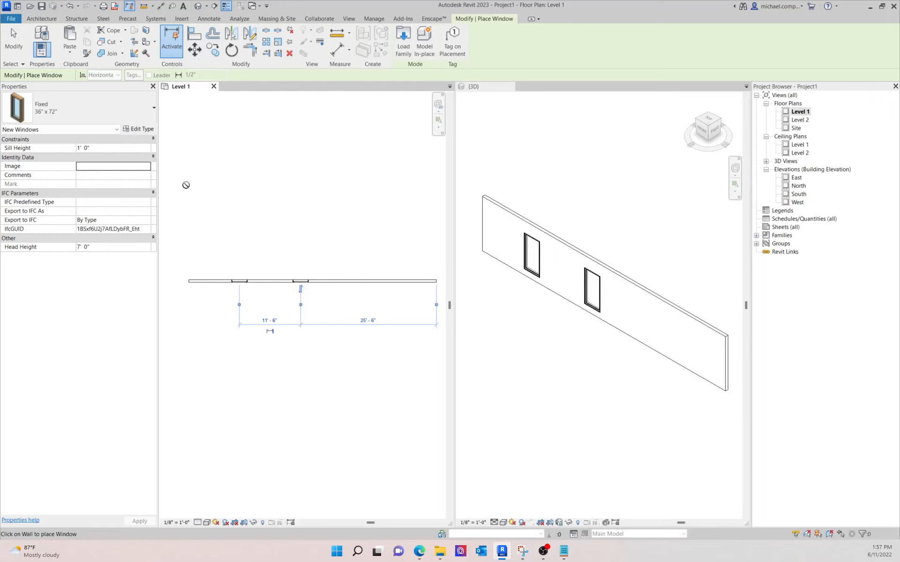
- Place a Window-Casement-Double 57" x 72" midway between the two fixed windows, about 5'-9" from each
click(85, 112)
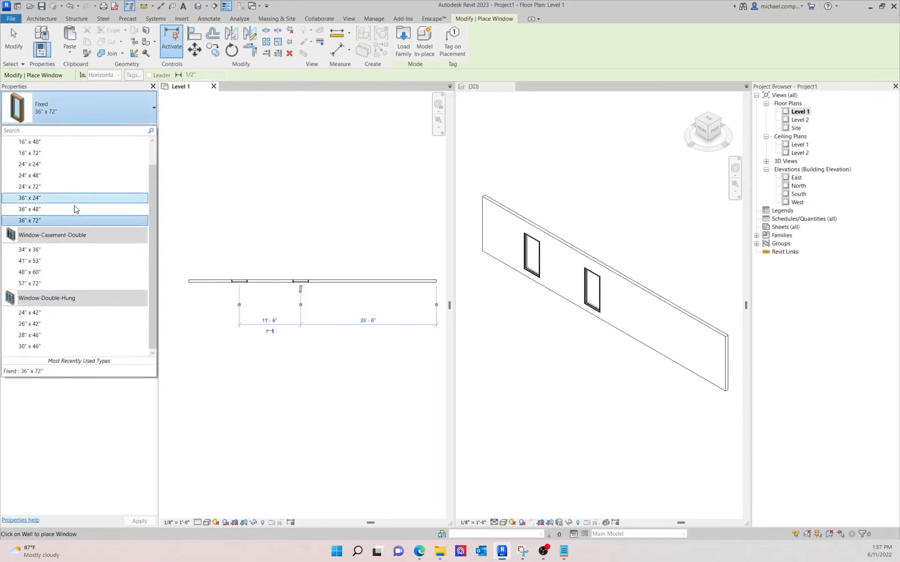
mouse_move(53, 347)
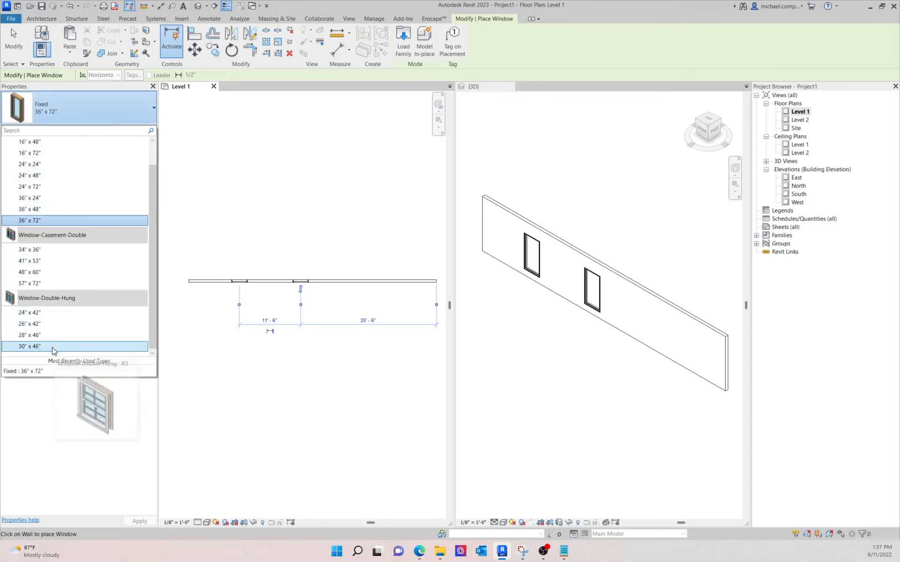
click(44, 284)
click(512, 312)
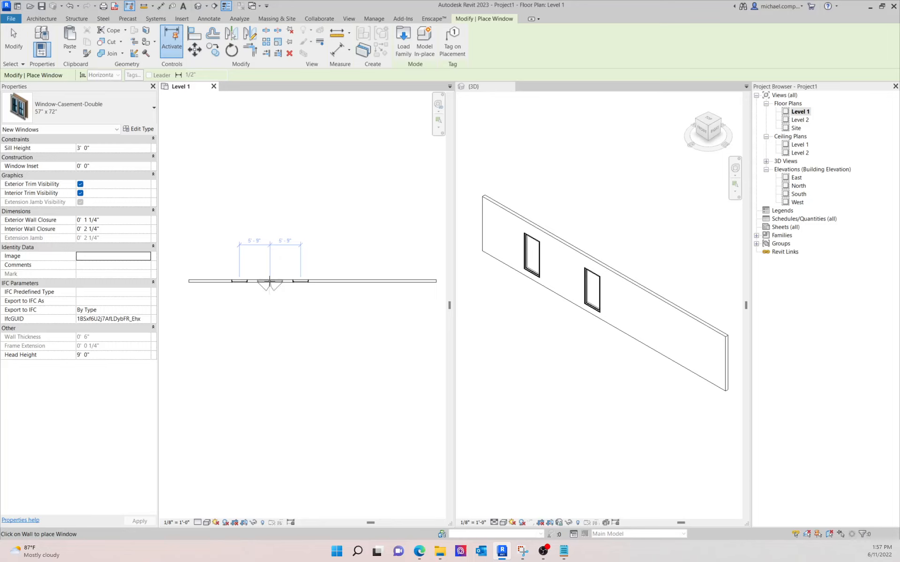
click(269, 281)
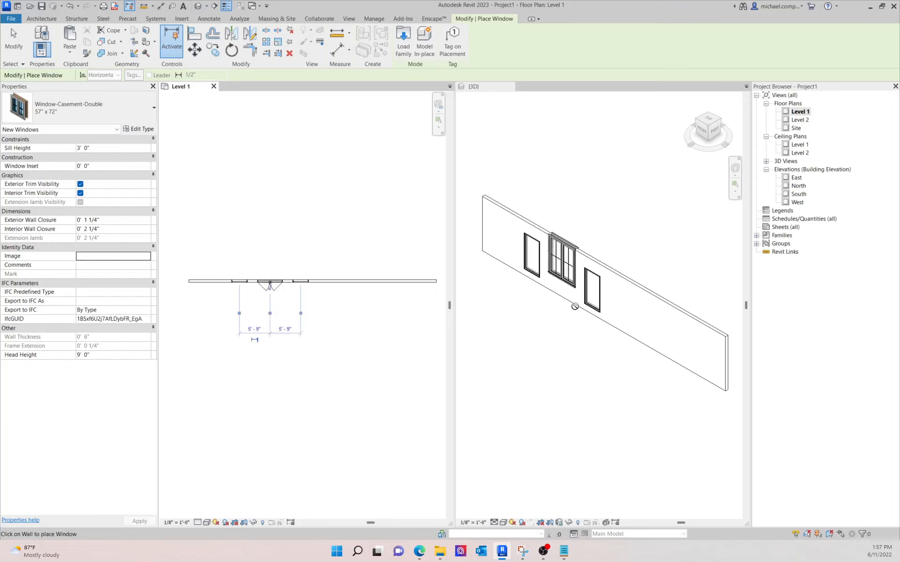
scroll(576, 305, up, 4)
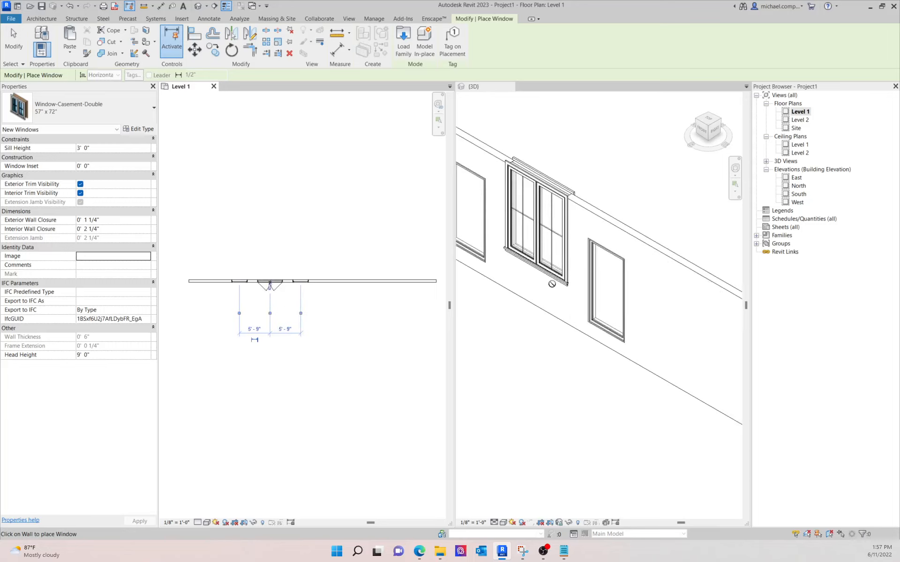
click(21, 42)
- Set the sill height of the double casement window to 18 inches
scroll(618, 244, down, 3)
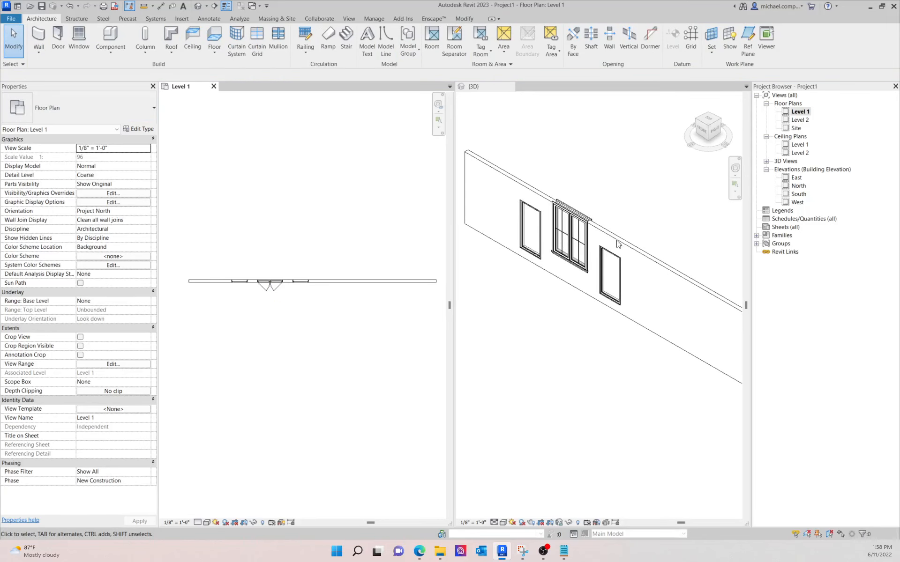
scroll(514, 232, up, 3)
click(517, 231)
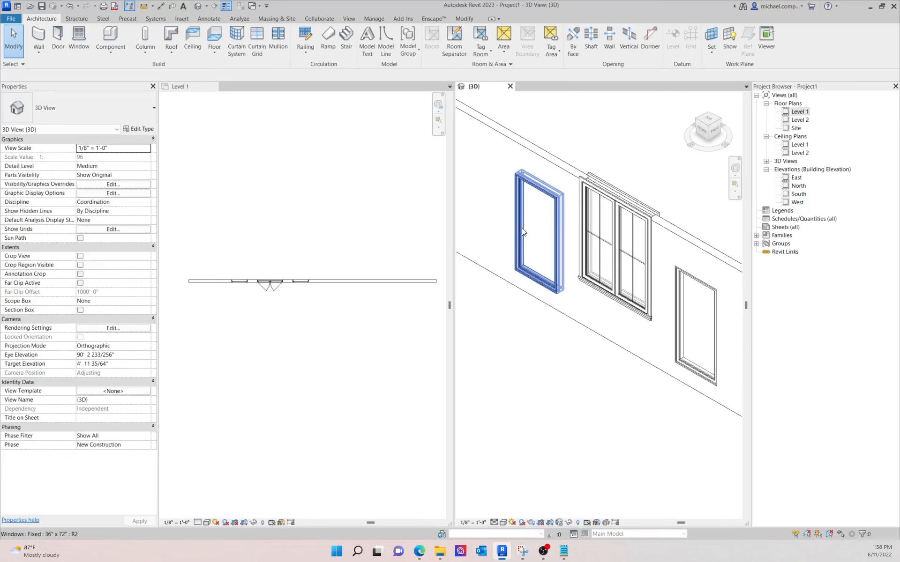
click(603, 217)
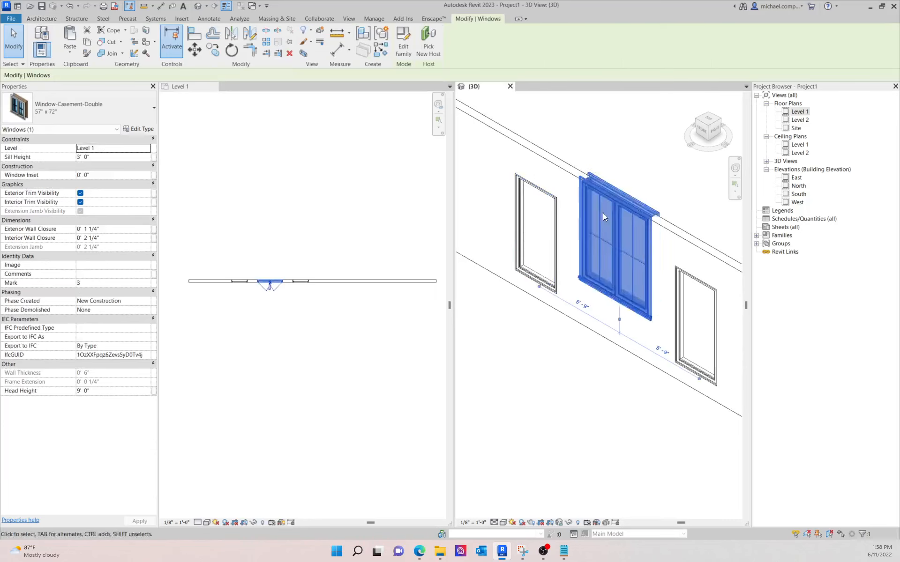
click(102, 158)
text(1 6)
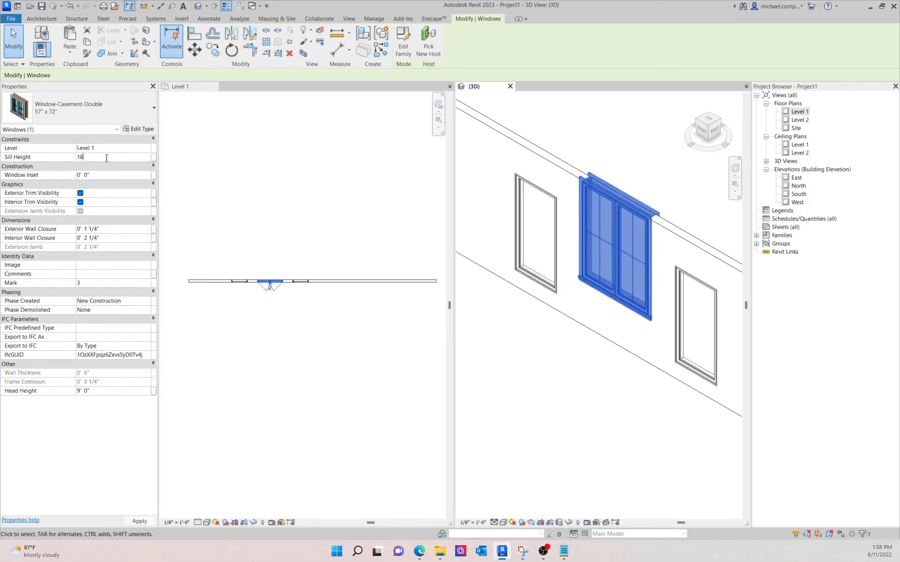
key(Return)
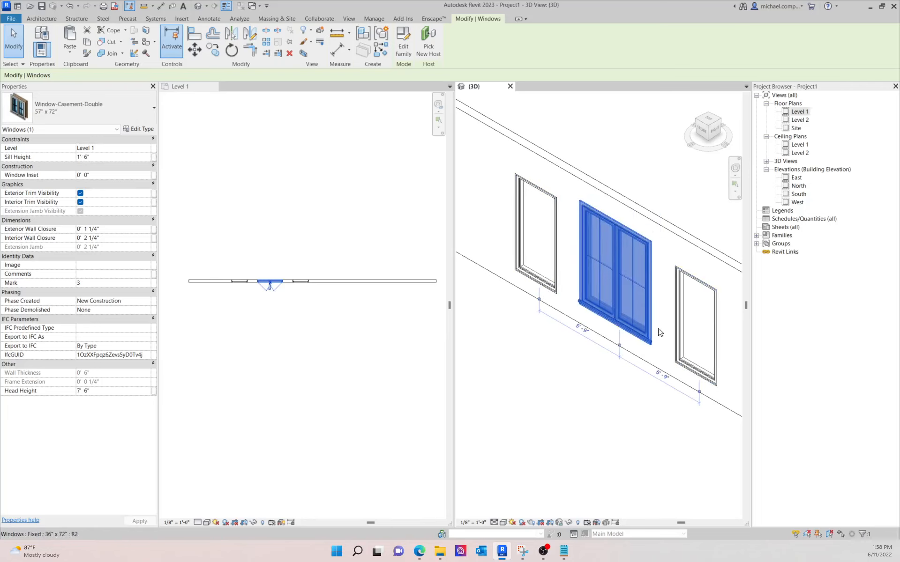
click(600, 373)
- Set the sill height of the fixed window left of the casement to 18 inches
click(541, 284)
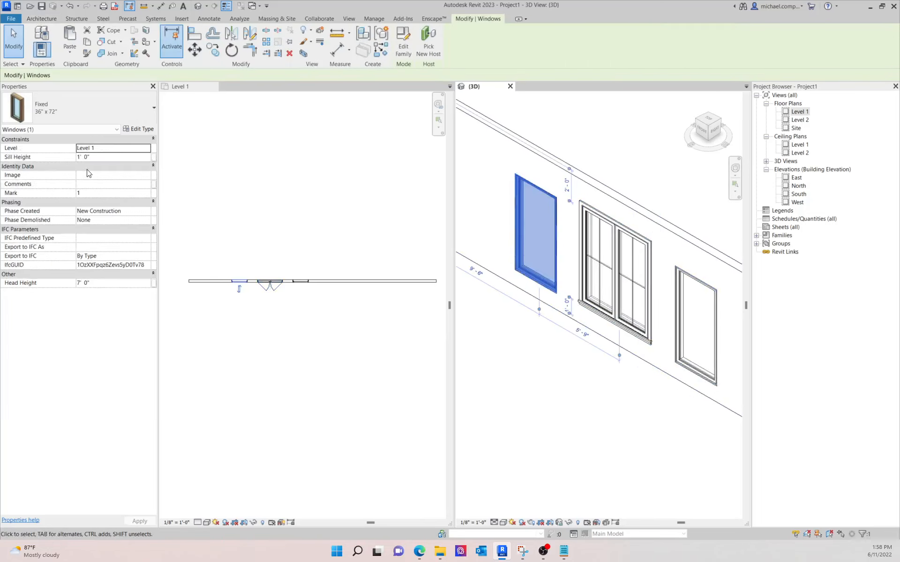
click(112, 157)
text(18)
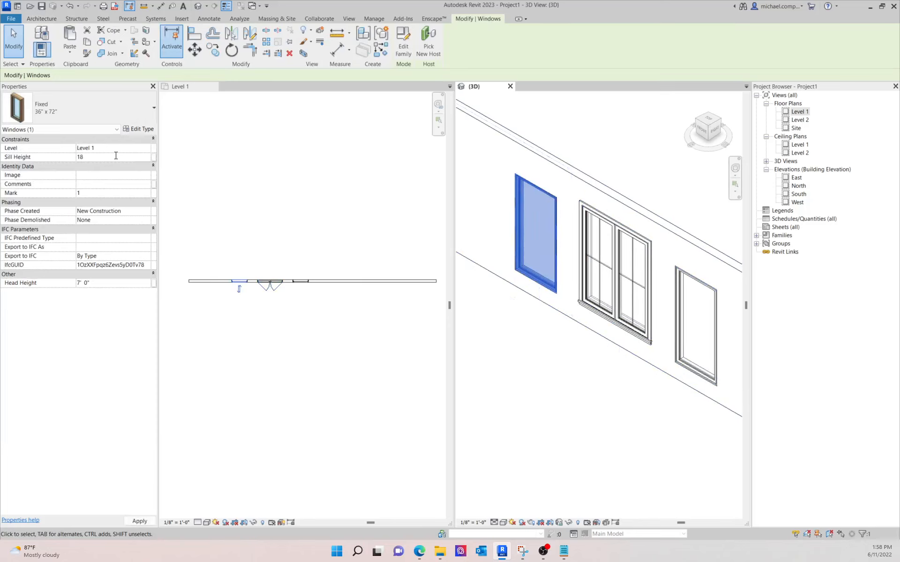
key(Return)
click(583, 364)
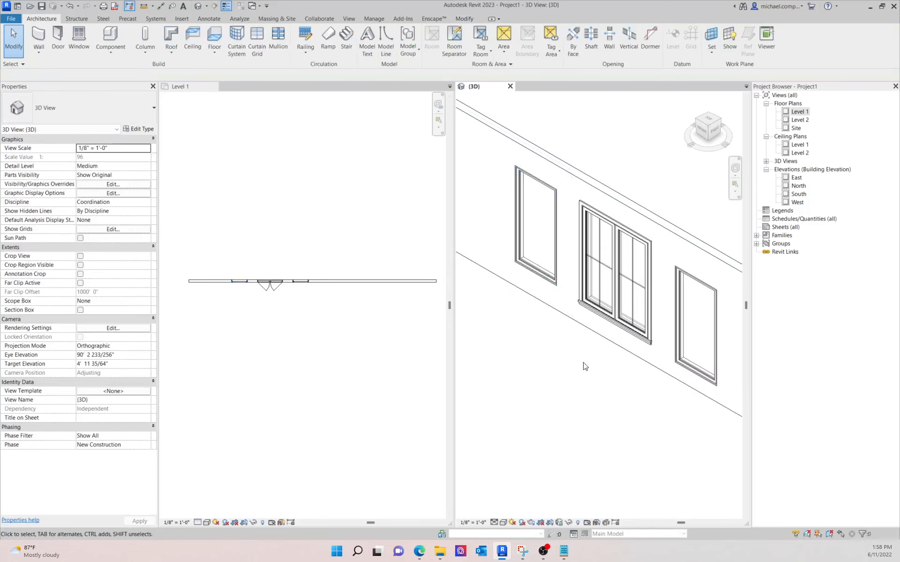
- Set the sill height of the fixed window right of the casement to 1' 6"
click(701, 373)
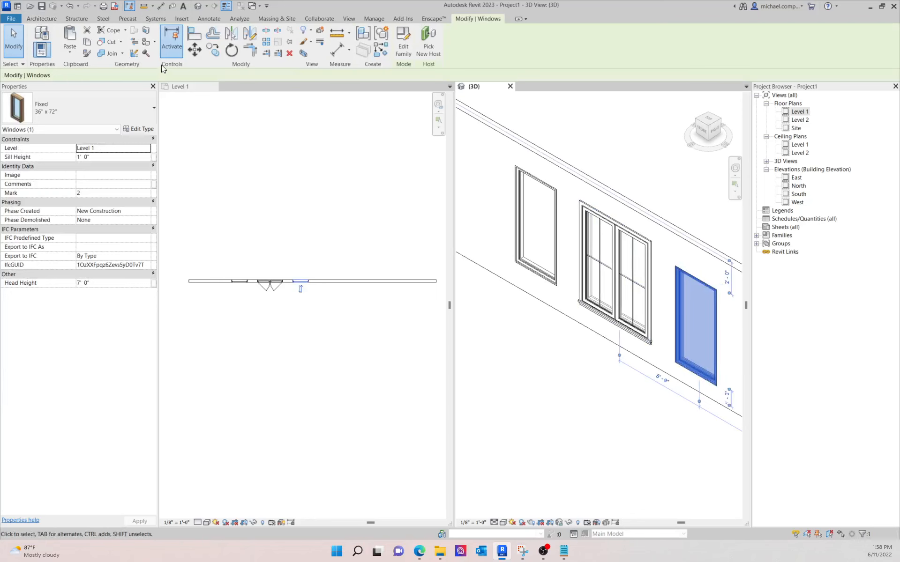
click(97, 164)
click(106, 157)
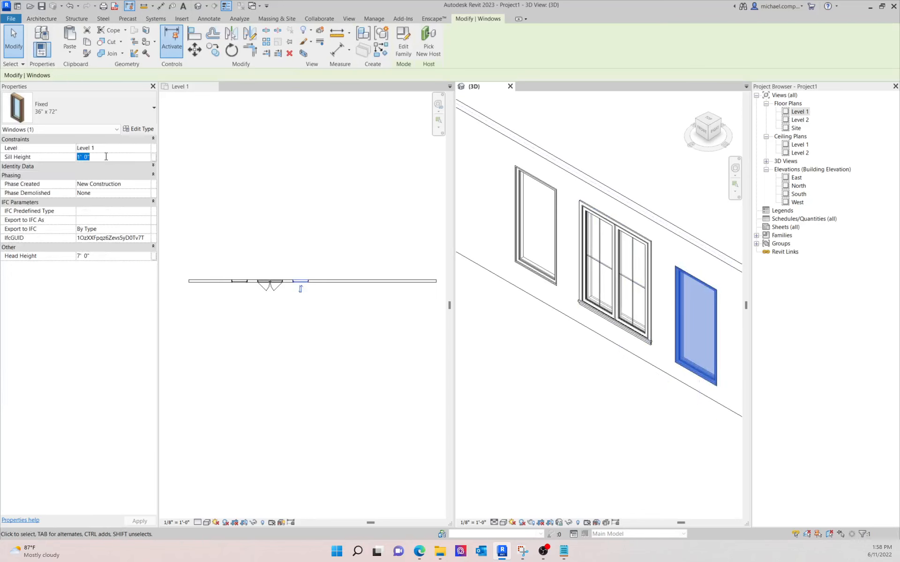
text(1 6)
key(Return)
click(591, 366)
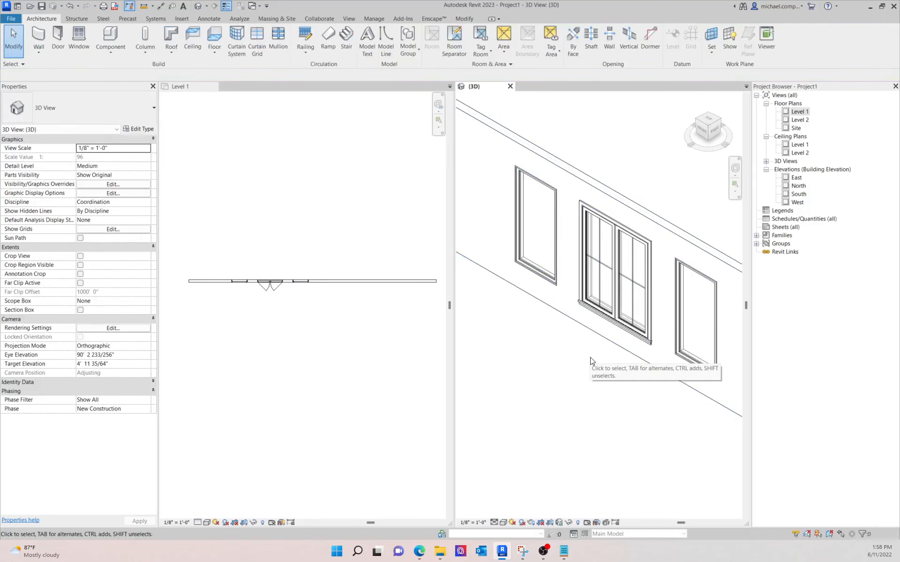
- Align the heads of both fixed windows to the head of the double casement window and lock both alignments
click(460, 21)
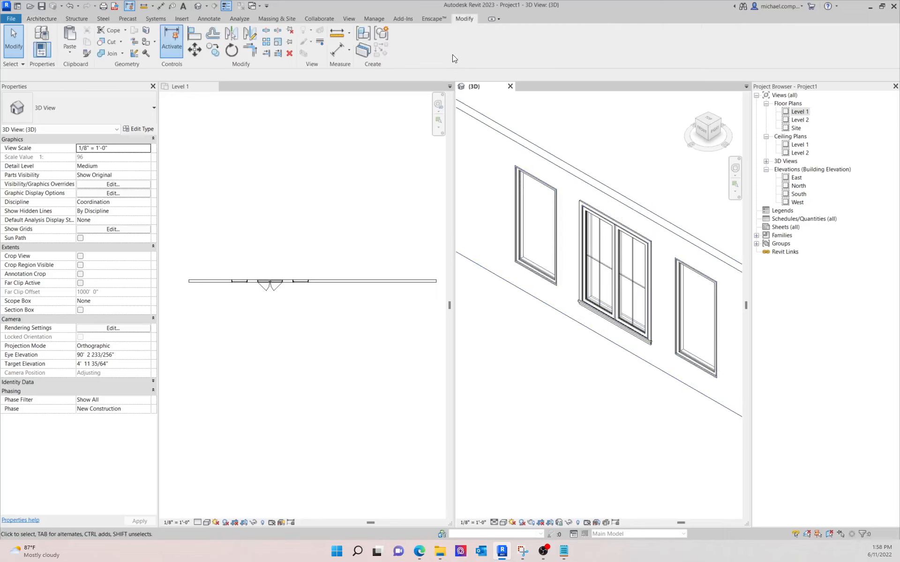
click(196, 33)
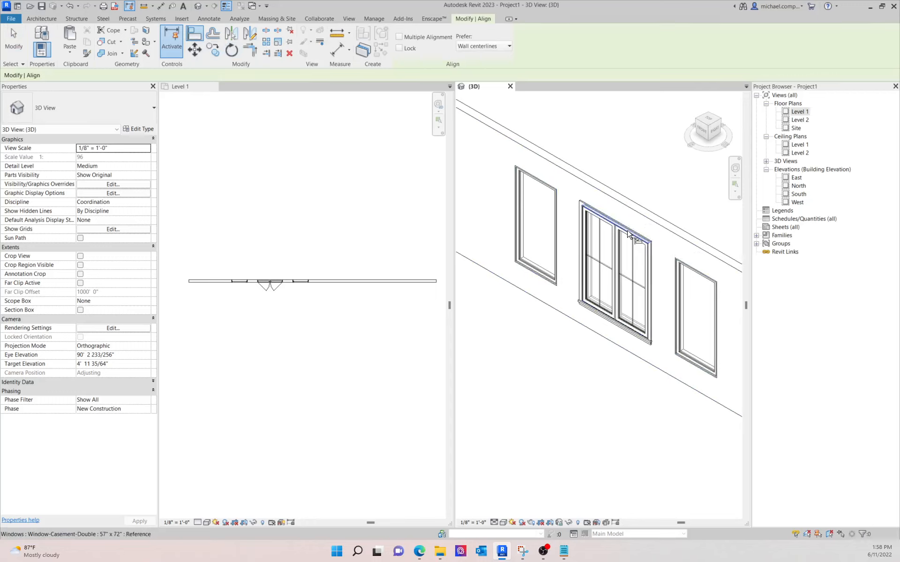
click(600, 216)
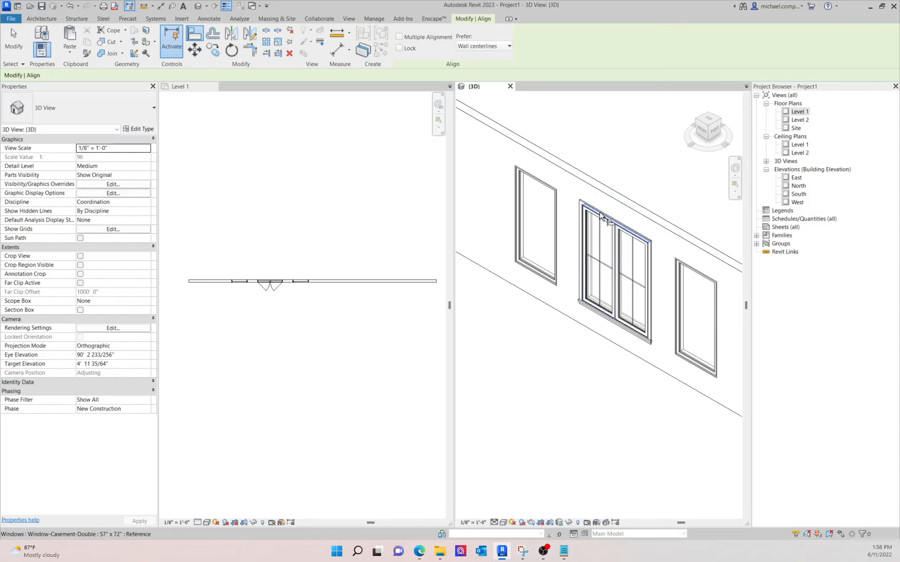
click(554, 190)
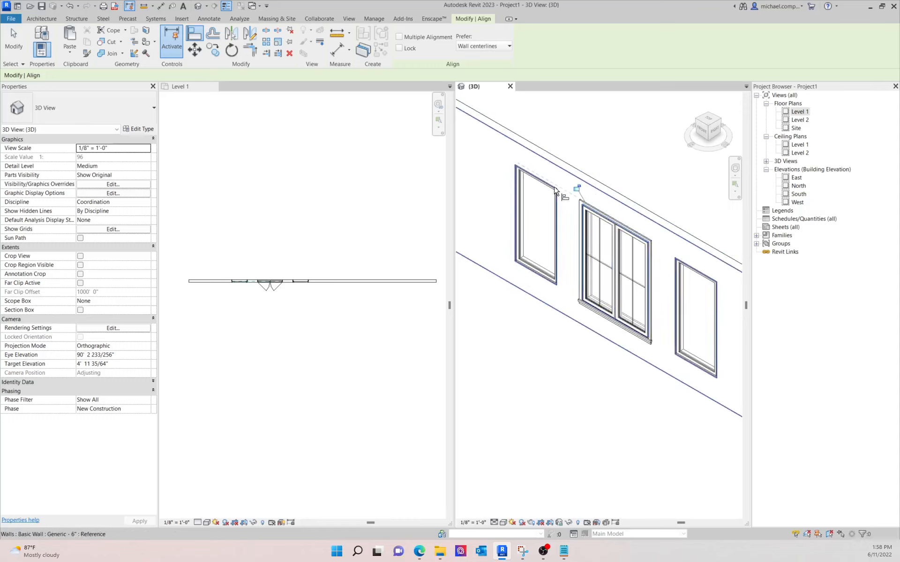
click(576, 188)
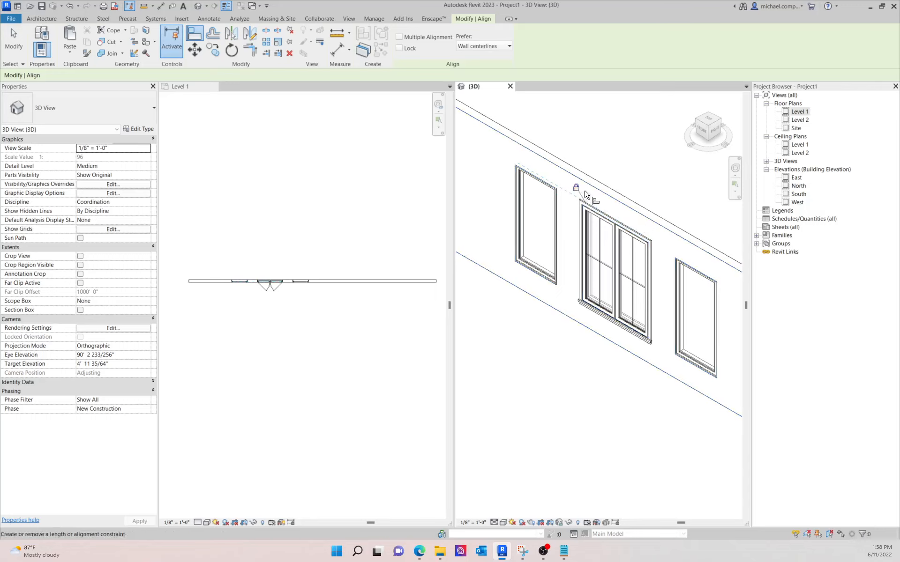
click(625, 228)
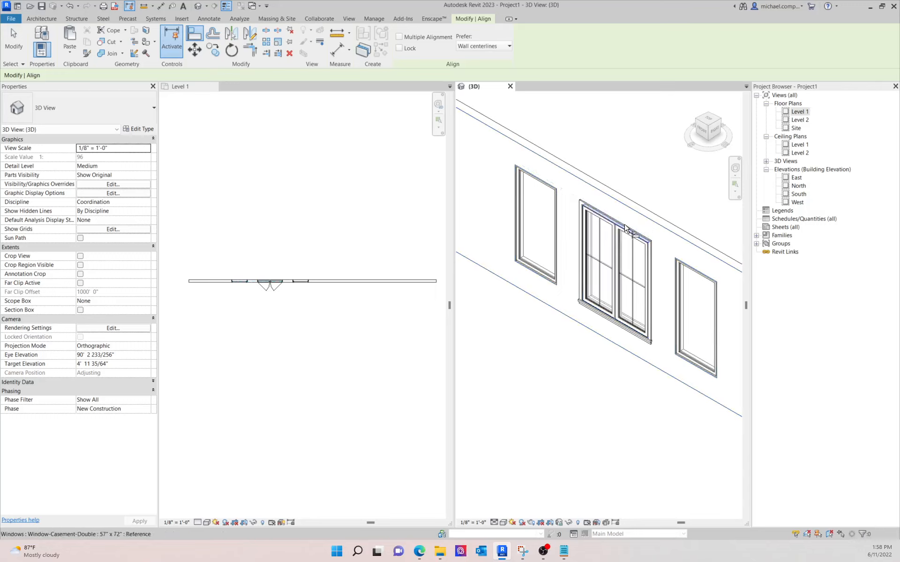
click(694, 268)
key(Escape)
key(Escape)
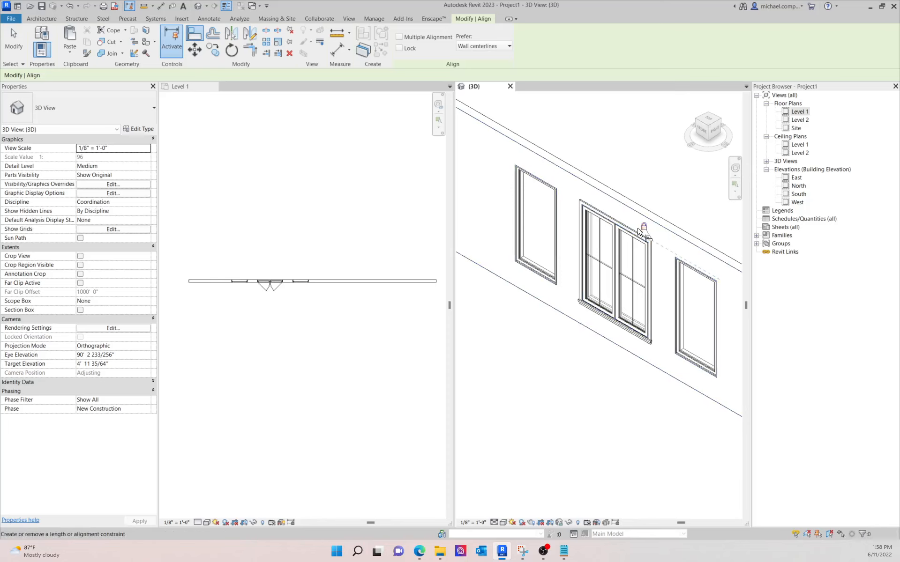
- Nudge the double casement window down and back up to test the locked head alignment
click(609, 240)
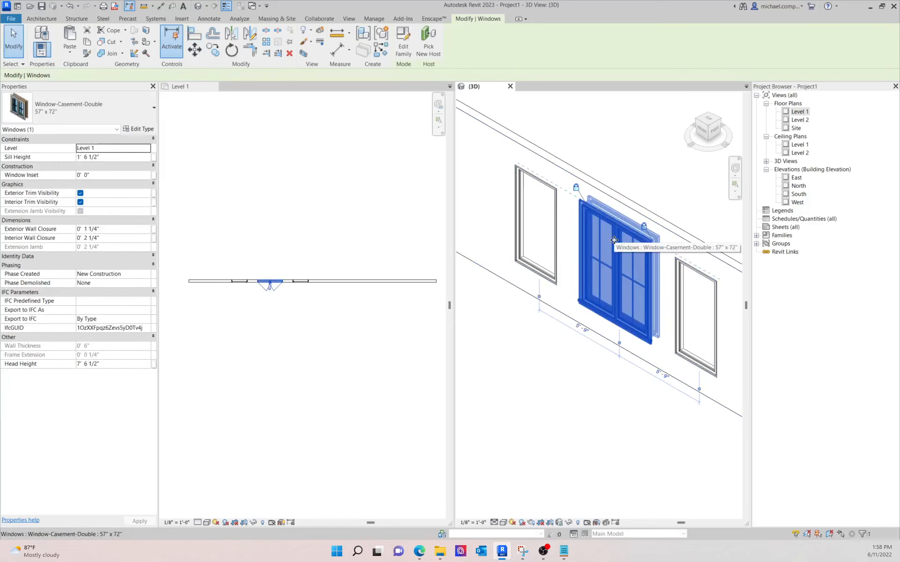
key(Down)
key(Down)
key(Down)
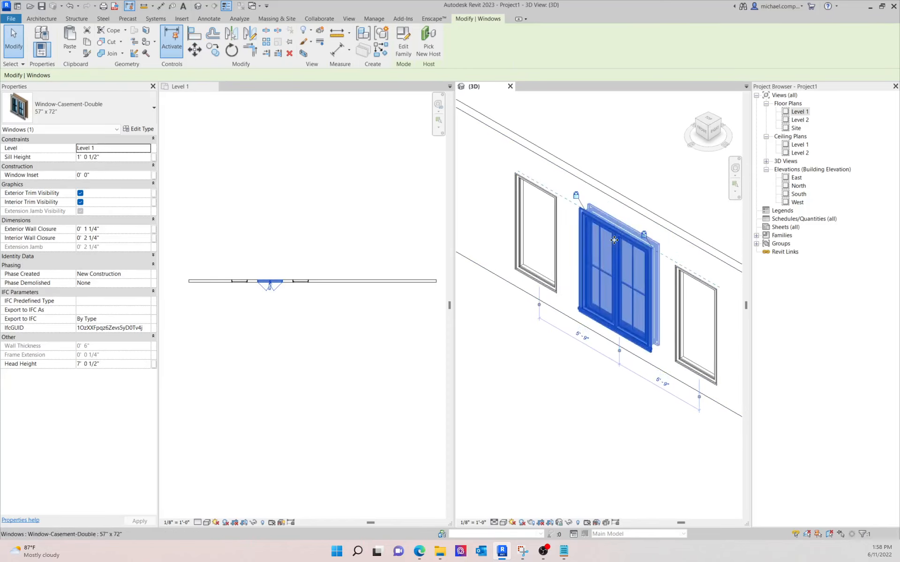
key(Up)
key(Up)
key(Up)
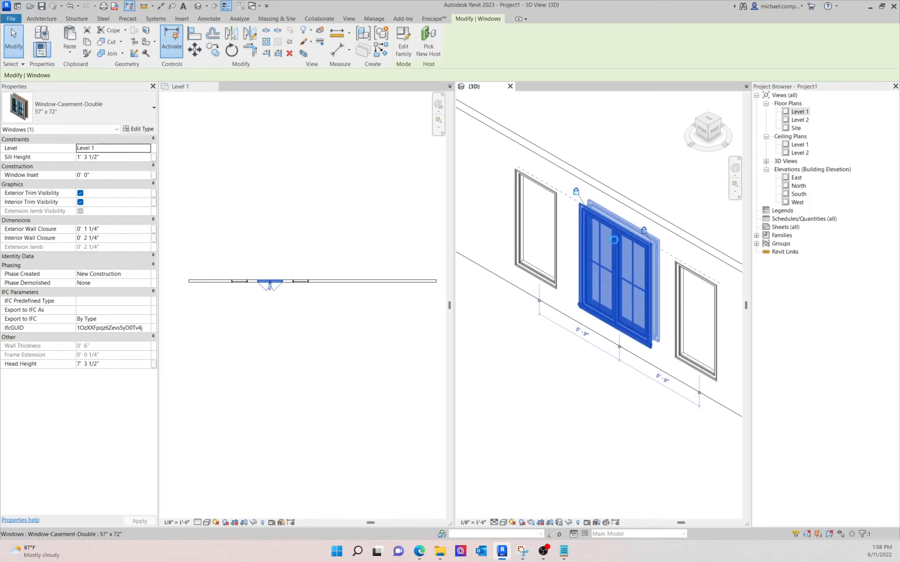
key(Escape)
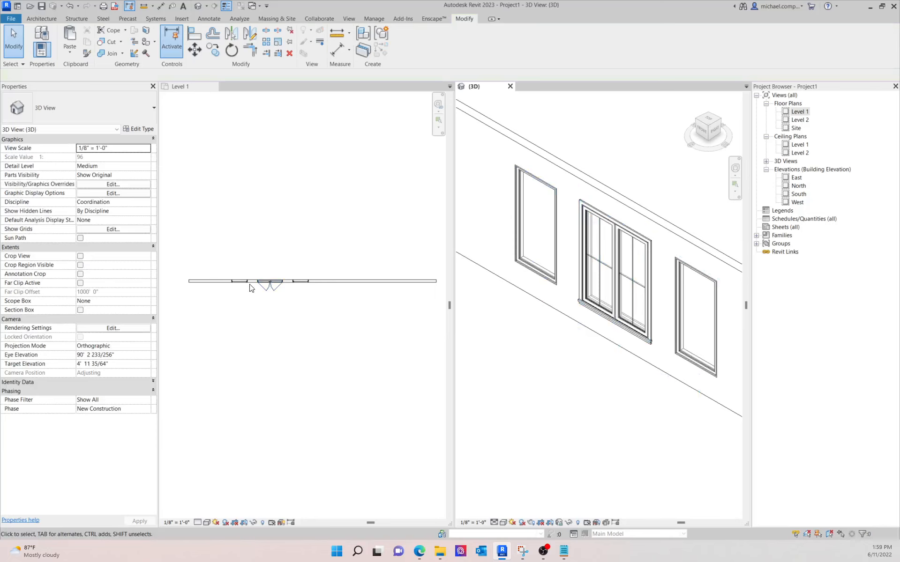
- Stretch the top of the wall upward to an unconnected height of about 38'-1"
scroll(249, 286, down, 3)
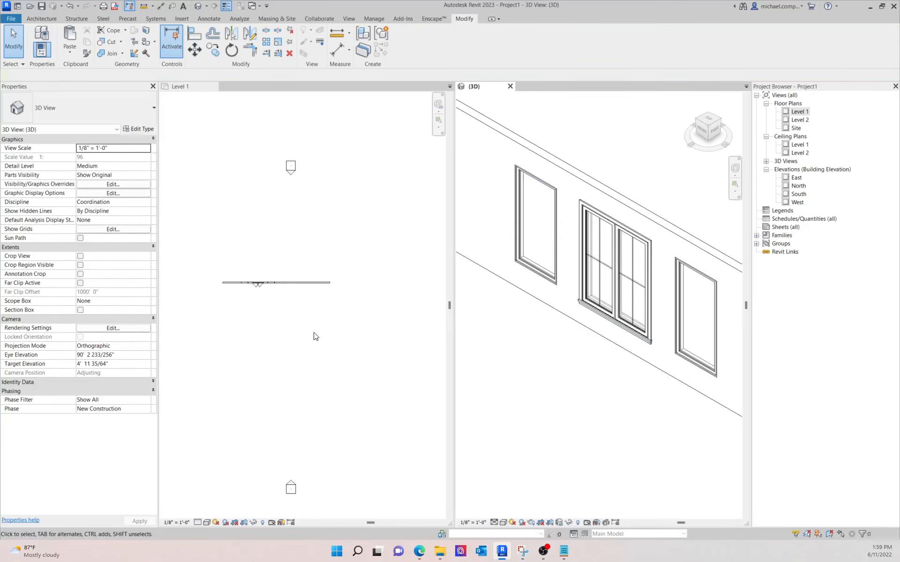
scroll(518, 348, down, 5)
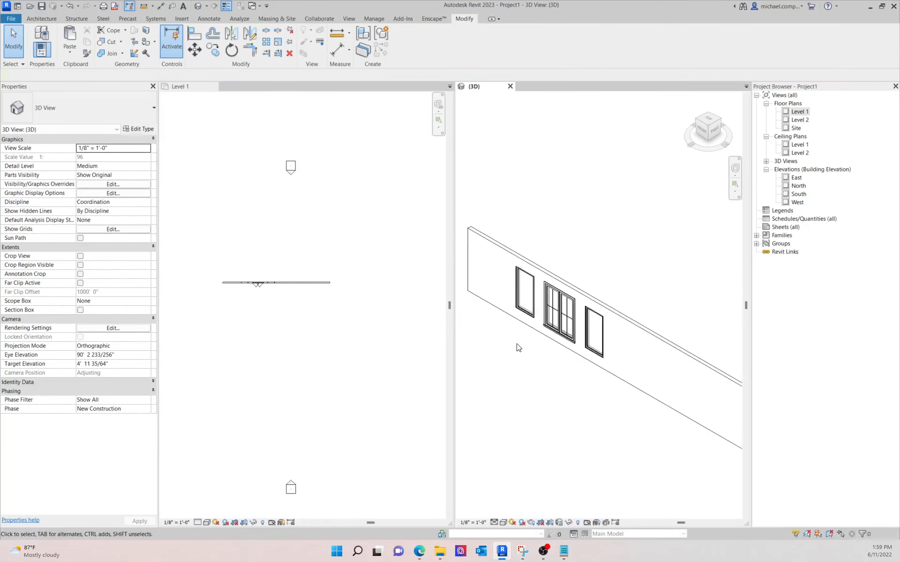
click(601, 343)
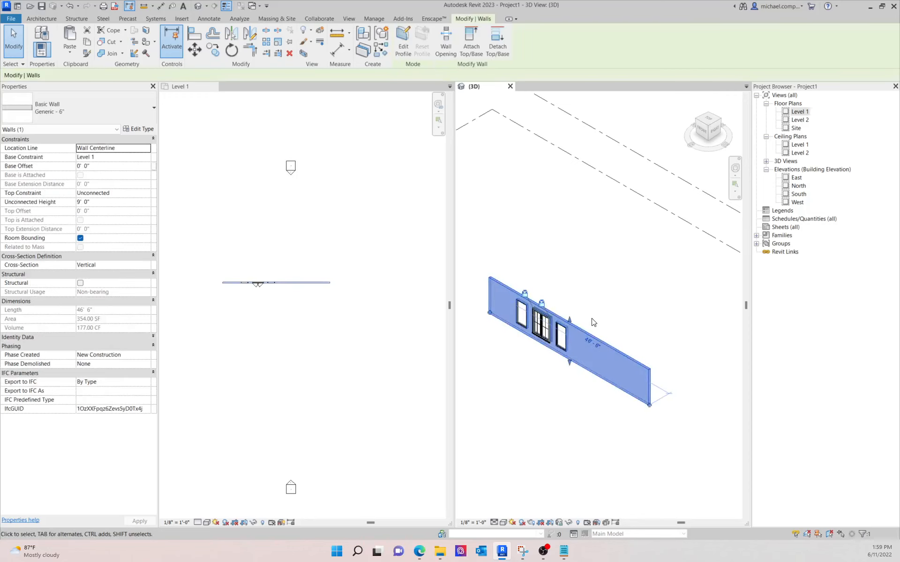
drag(572, 322, 590, 214)
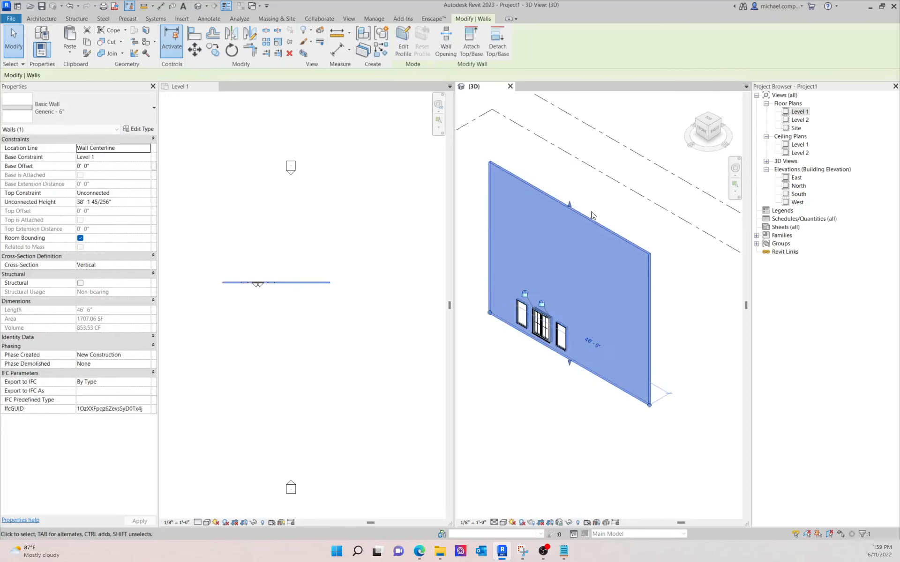
click(696, 313)
- Set the elevation of Level 2 to 12'-0" in the 3D view
scroll(663, 310, down, 2)
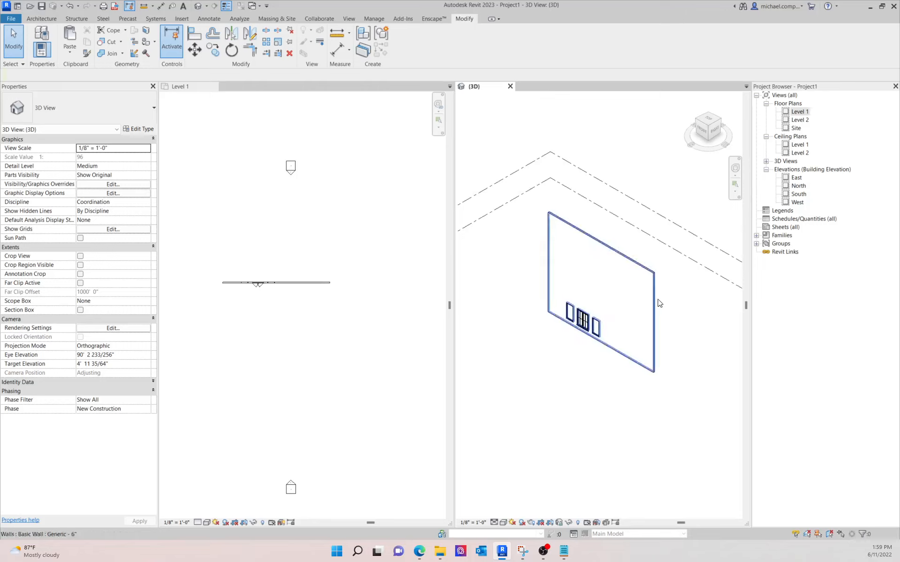
scroll(634, 302, down, 2)
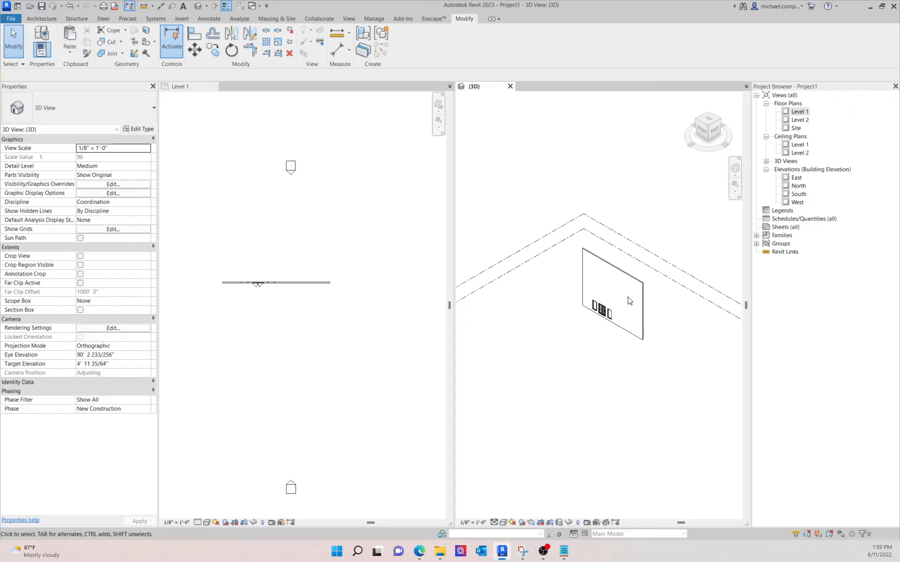
scroll(630, 301, down, 2)
scroll(472, 307, up, 6)
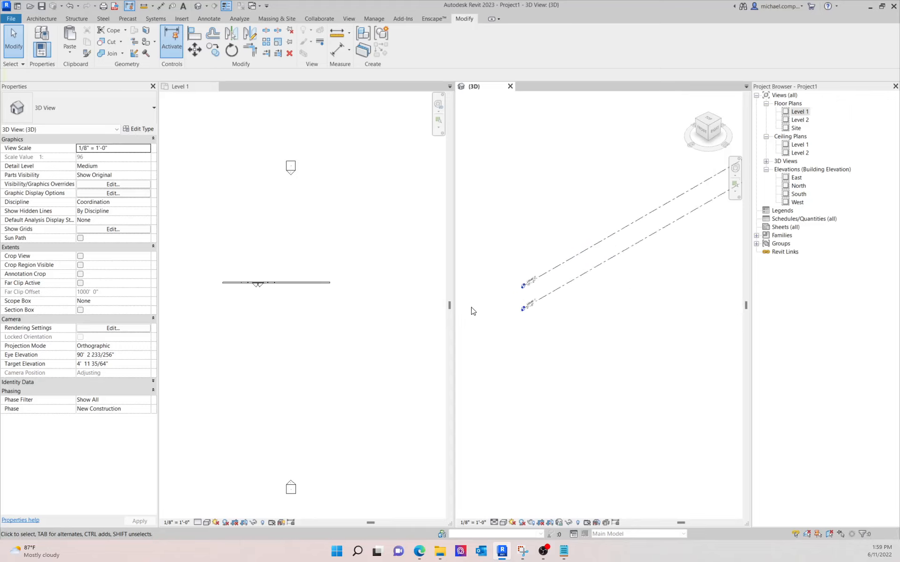
scroll(515, 286, up, 3)
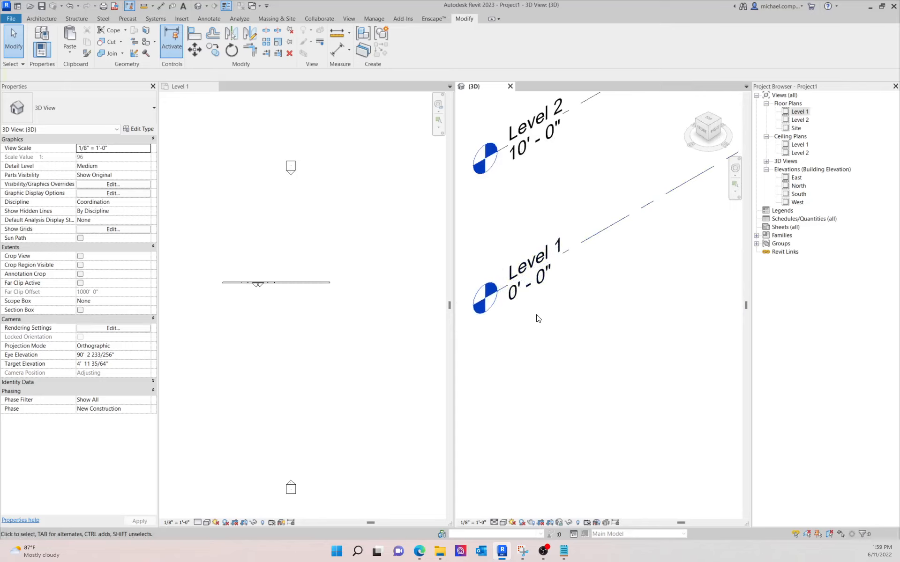
scroll(542, 324, down, 2)
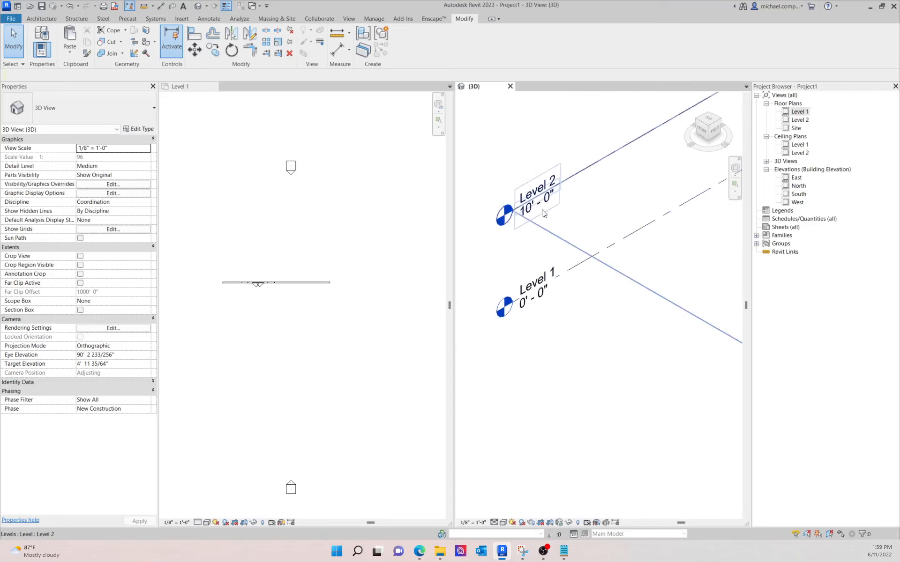
click(525, 213)
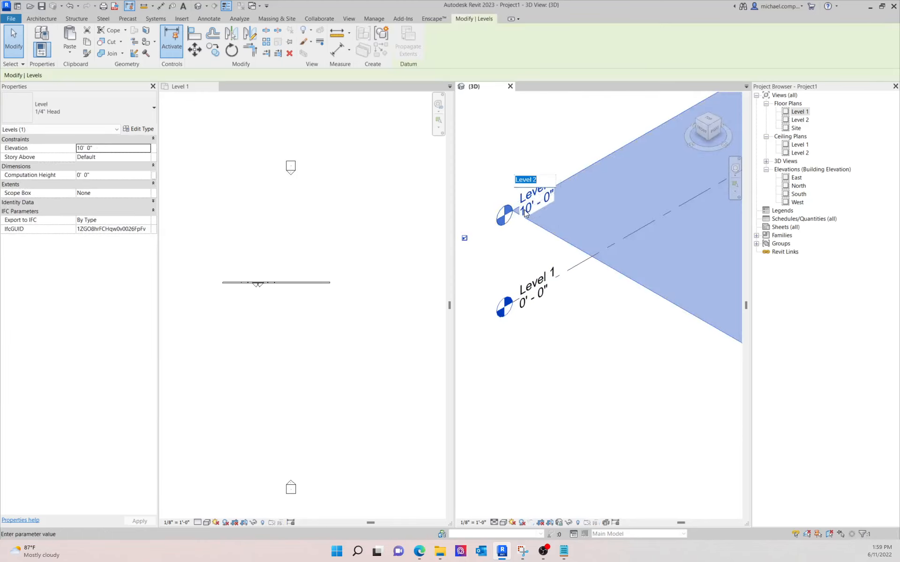
click(528, 213)
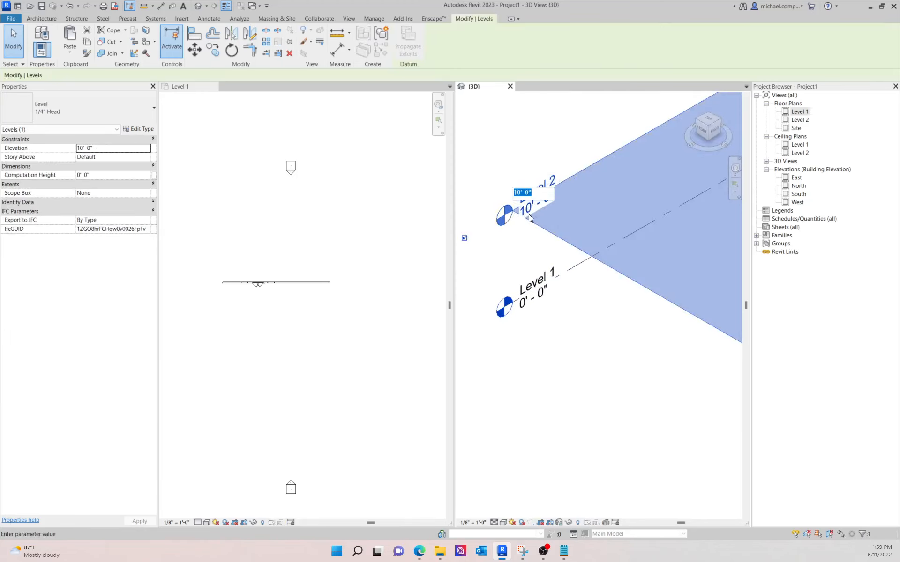
text(12)
key(Return)
key(Escape)
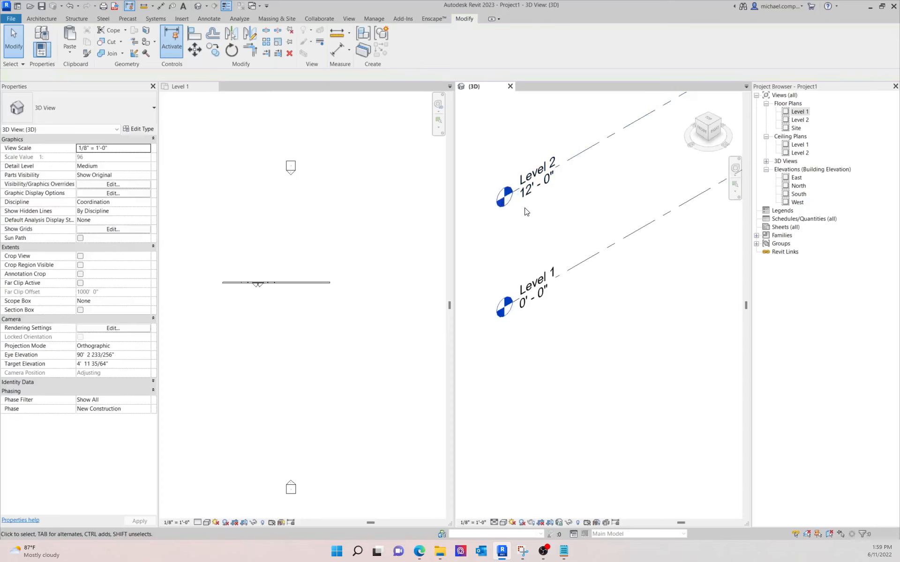
- Open the South elevation from its elevation marker in the Level 1 plan
scroll(517, 294, down, 3)
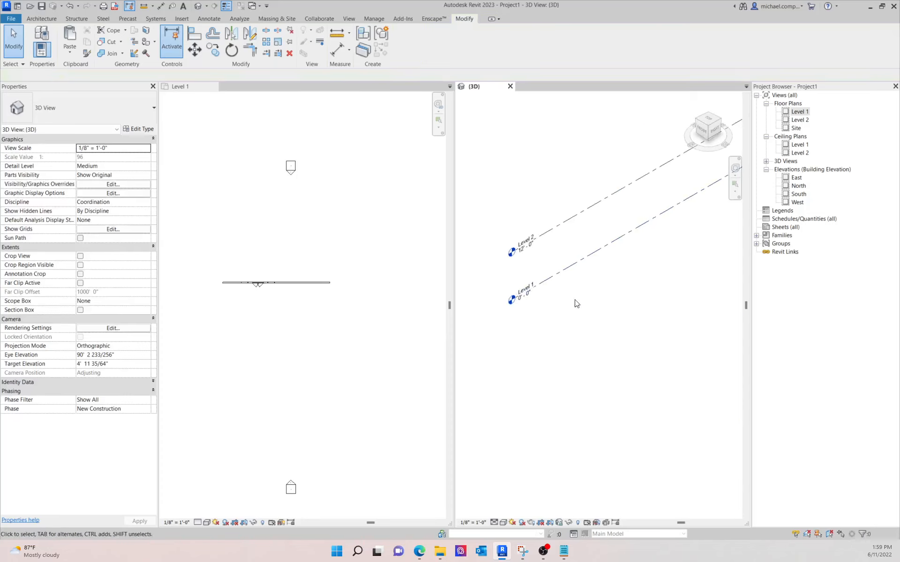
scroll(556, 322, down, 2)
scroll(413, 302, down, 2)
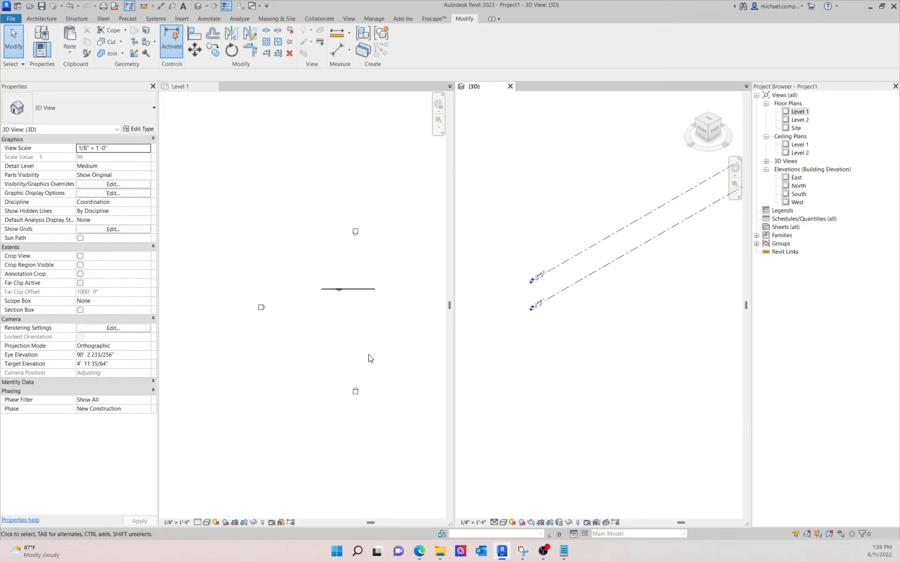
click(376, 283)
scroll(362, 363, up, 4)
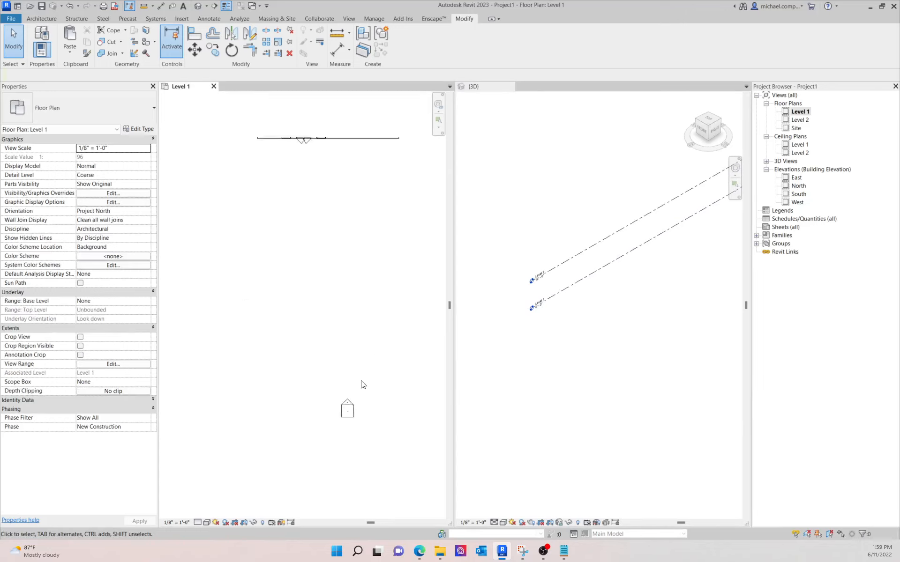
double_click(353, 405)
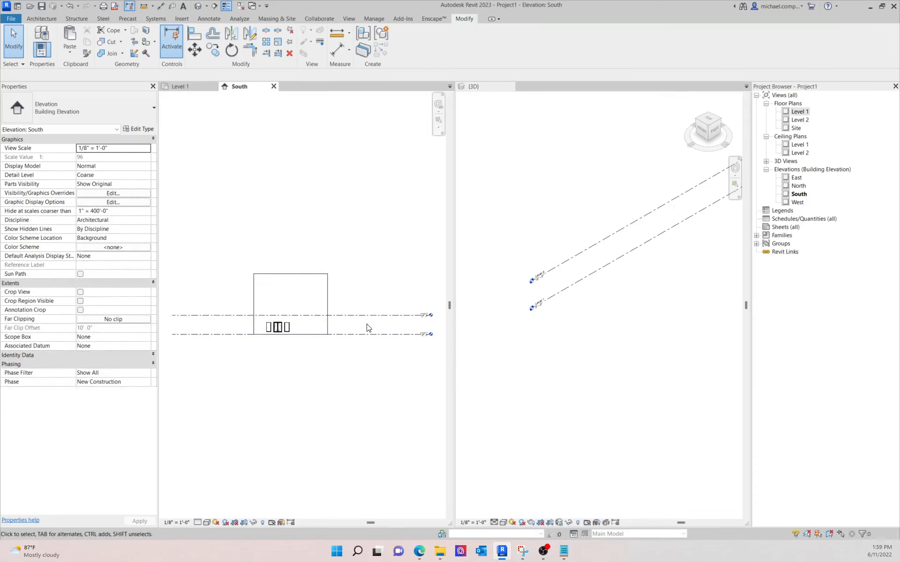
- Add a level 12'-0" above Level 2 in the South elevation, with its ends aligned to the existing levels
click(349, 19)
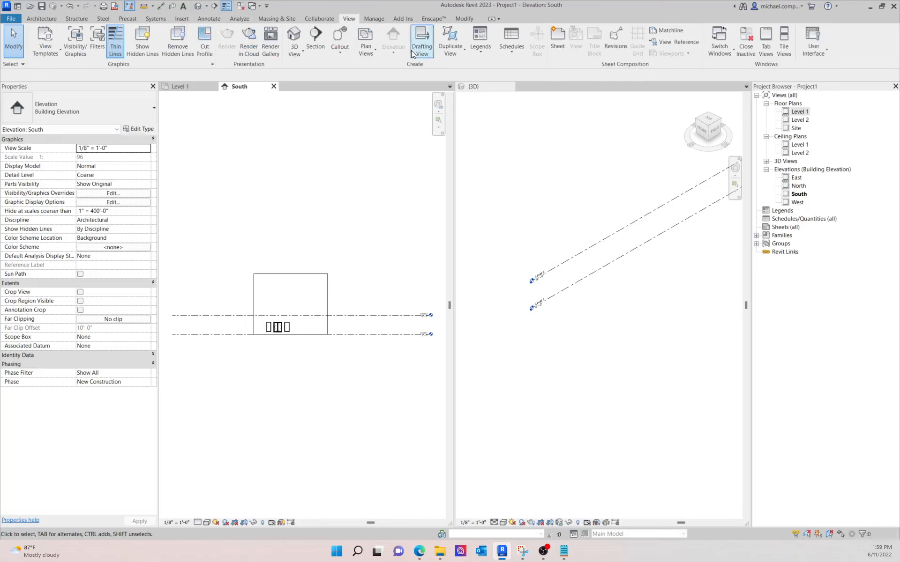
click(42, 19)
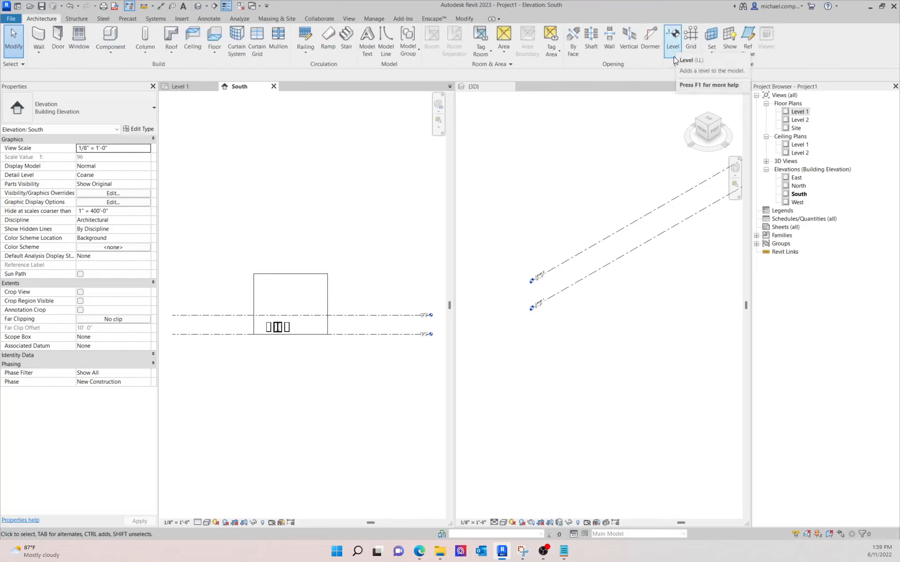
click(666, 45)
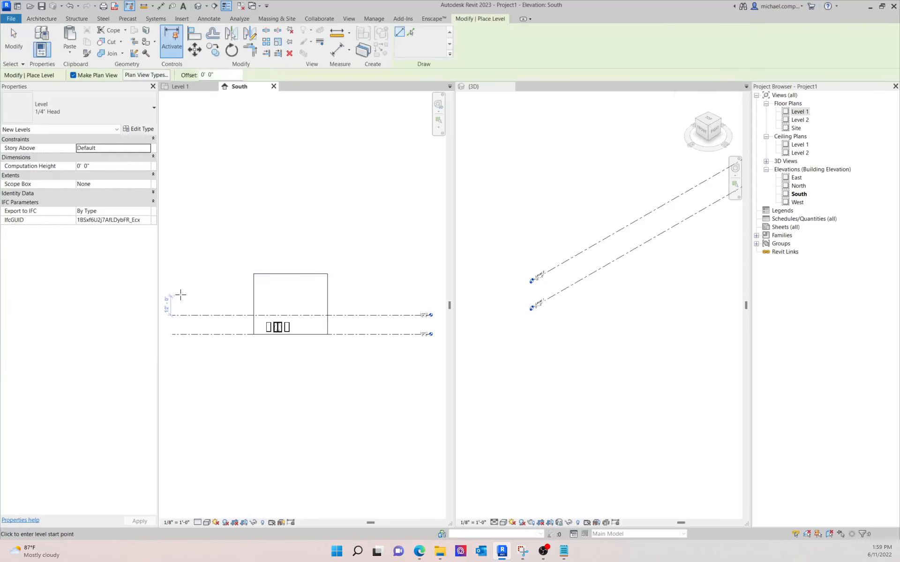
click(428, 296)
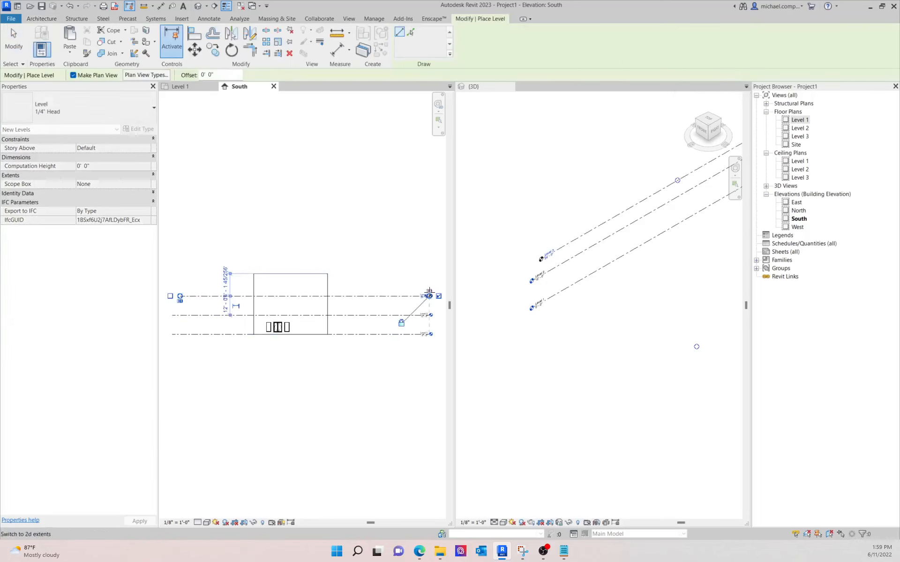
scroll(427, 302, up, 7)
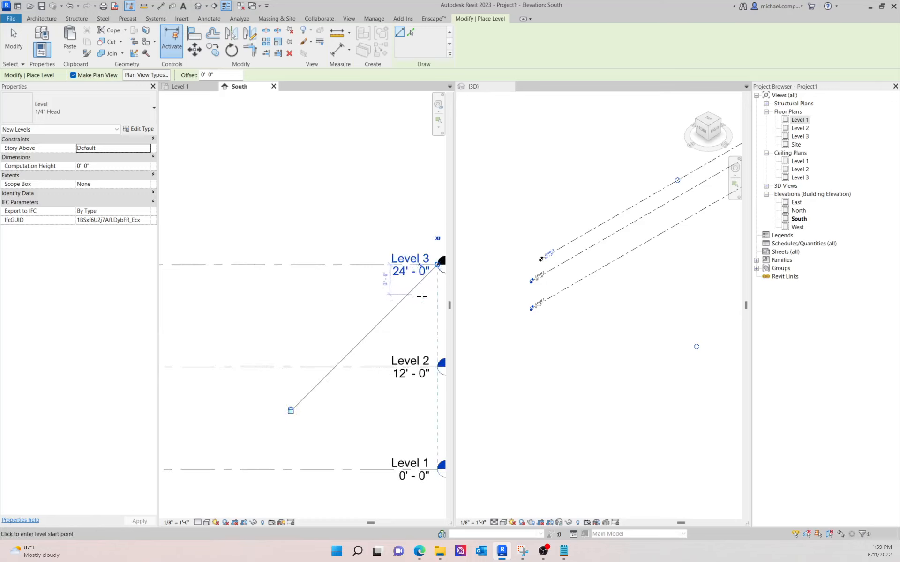
- Add a level 12'-0" above Level 3 in the South elevation, with its ends aligned to the existing levels
scroll(413, 291, down, 7)
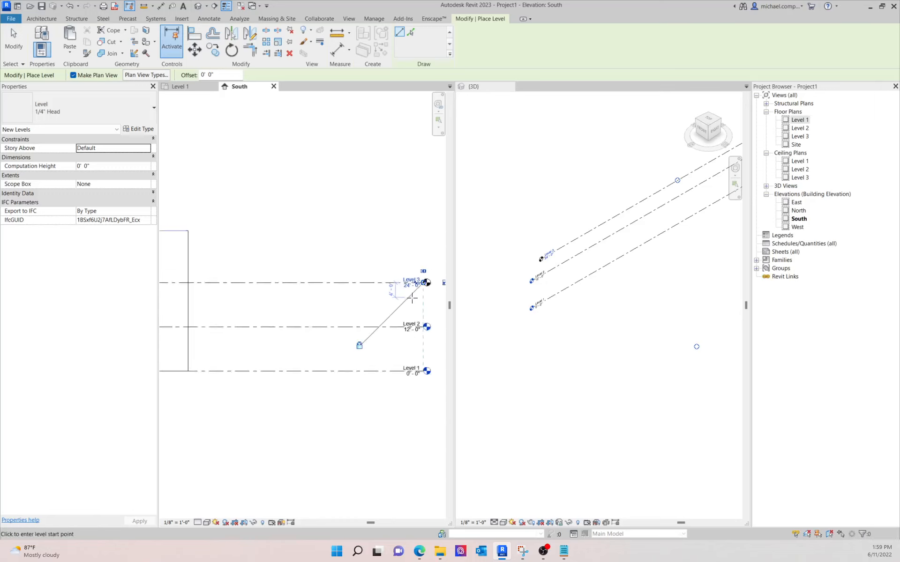
click(174, 268)
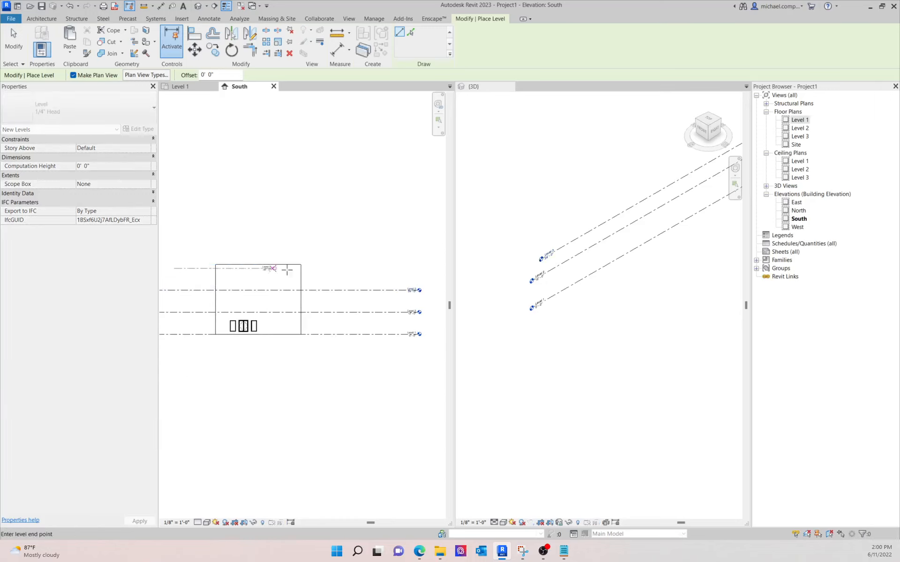
click(417, 268)
key(Escape)
key(Escape)
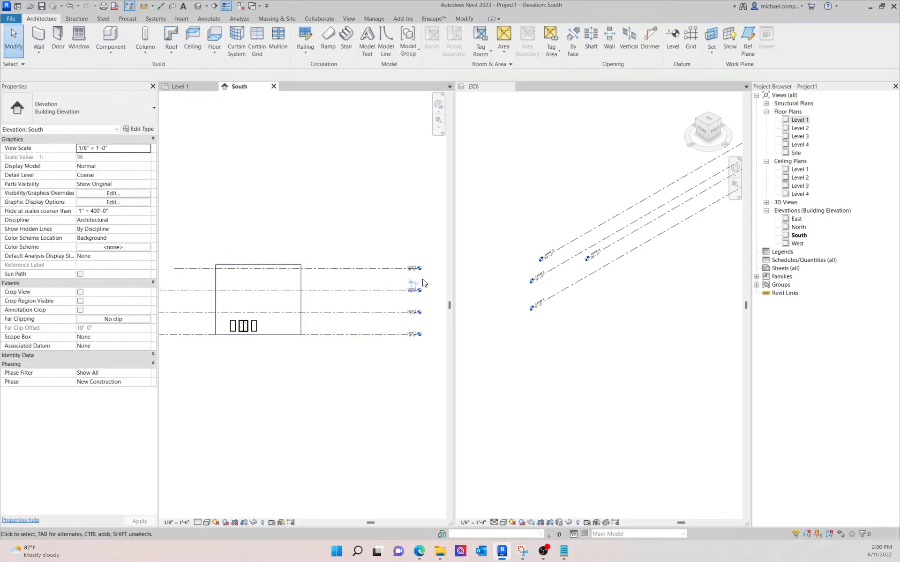
- Constrain the top of the wall up to Level 4
scroll(421, 278, up, 5)
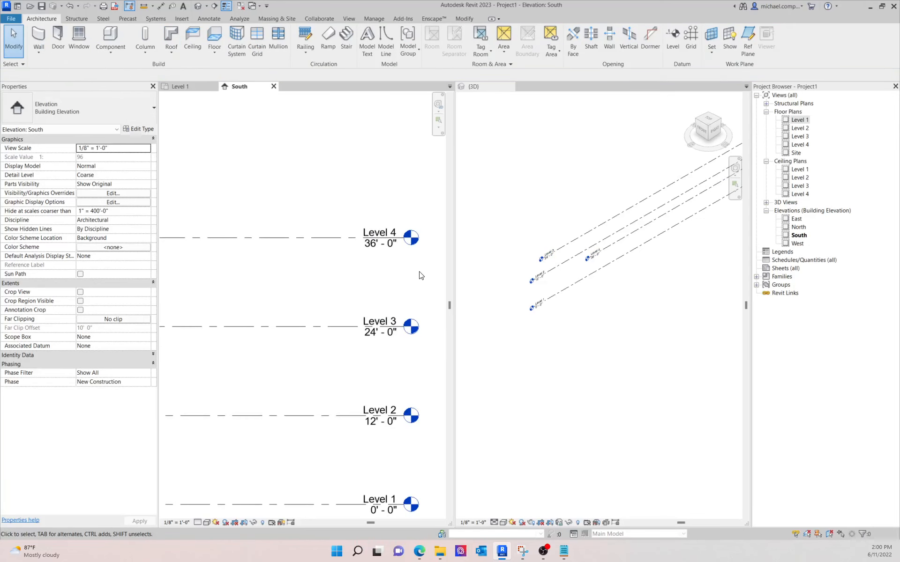
scroll(420, 276, down, 3)
scroll(197, 328, up, 2)
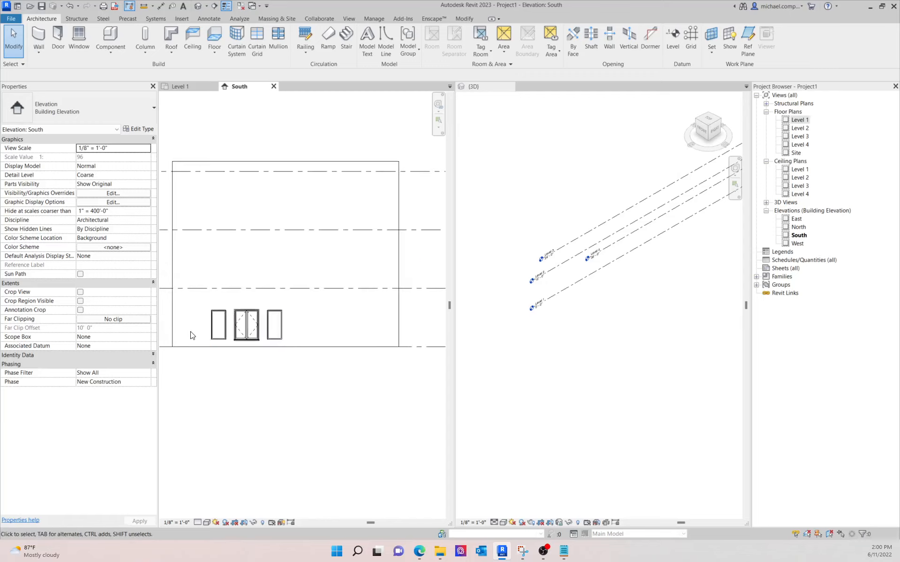
scroll(215, 327, down, 2)
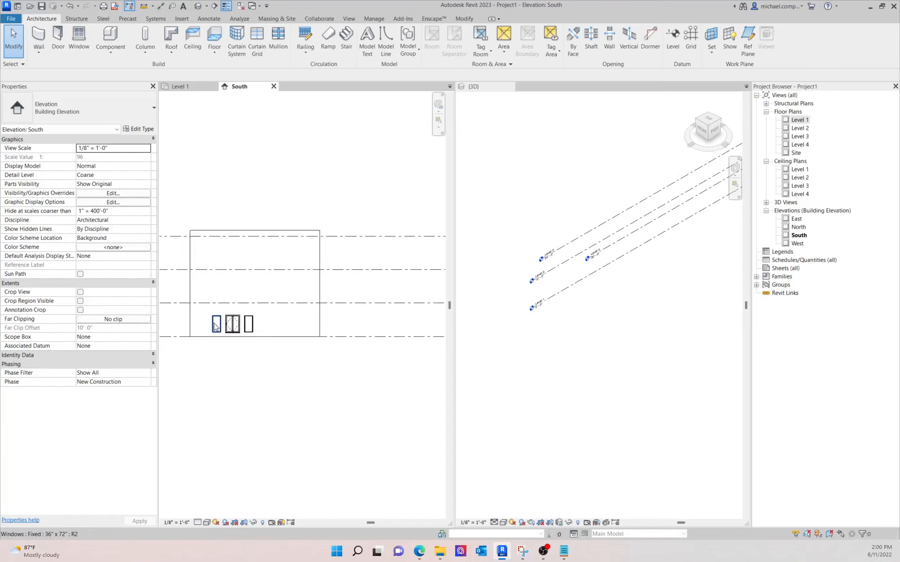
scroll(215, 326, down, 2)
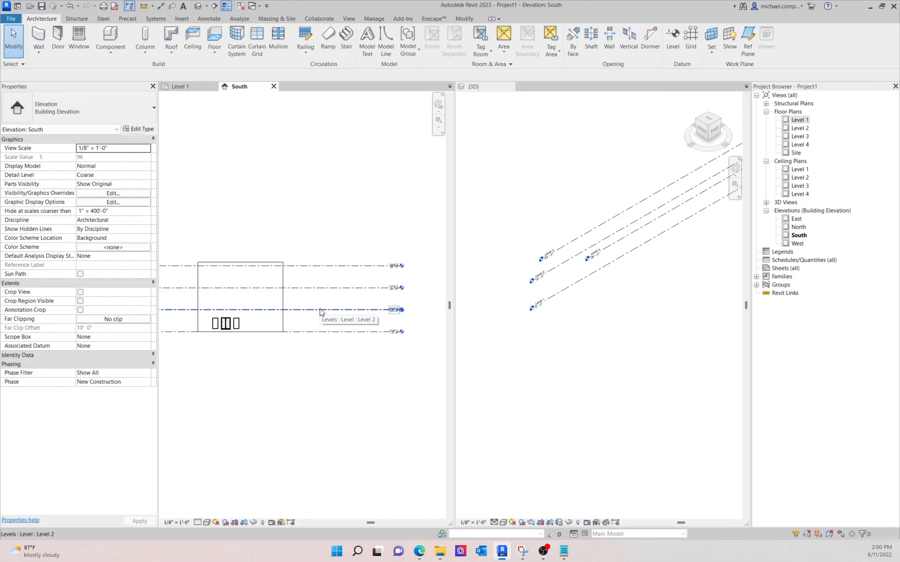
click(279, 280)
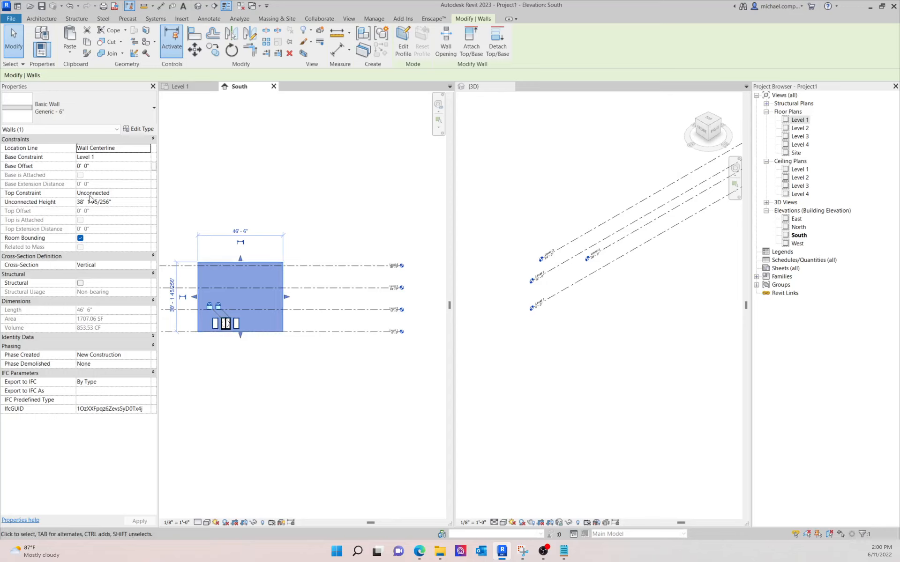
click(149, 195)
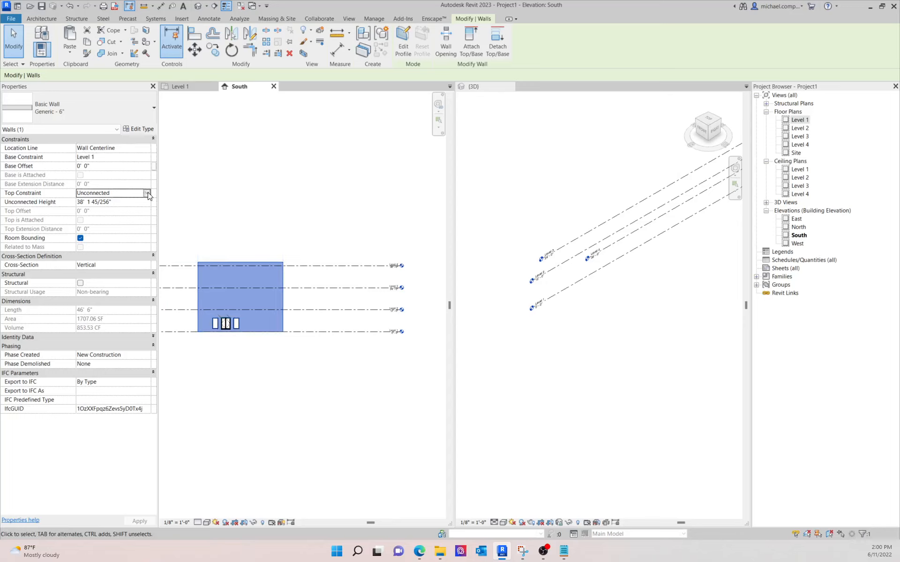
click(146, 194)
click(105, 232)
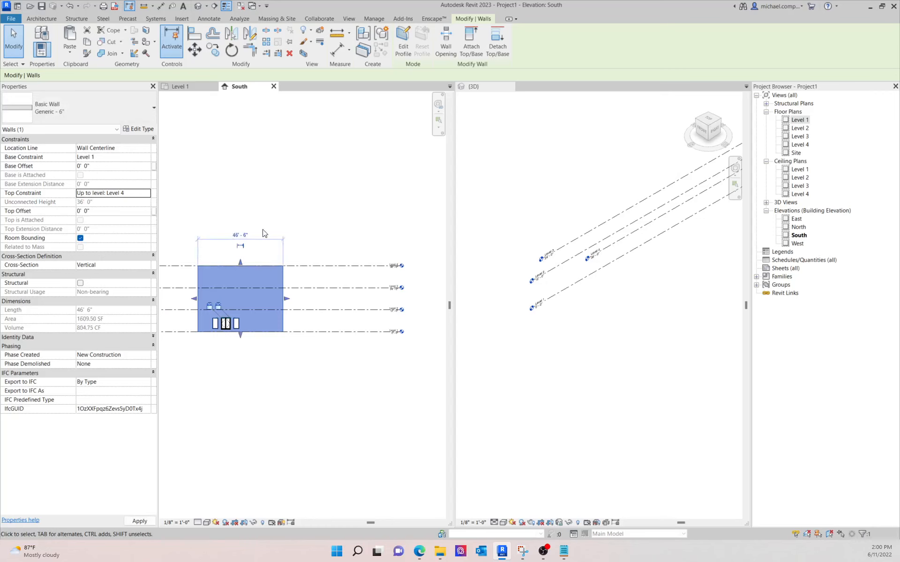
click(328, 192)
- Set the elevation of Level 4 to 40'-0"
click(369, 270)
scroll(383, 272, up, 2)
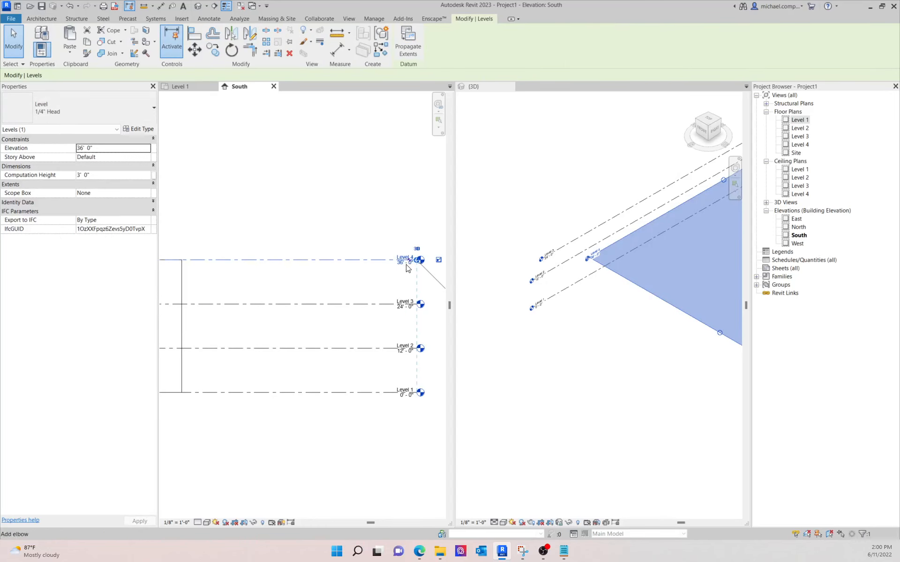
scroll(458, 282, down, 3)
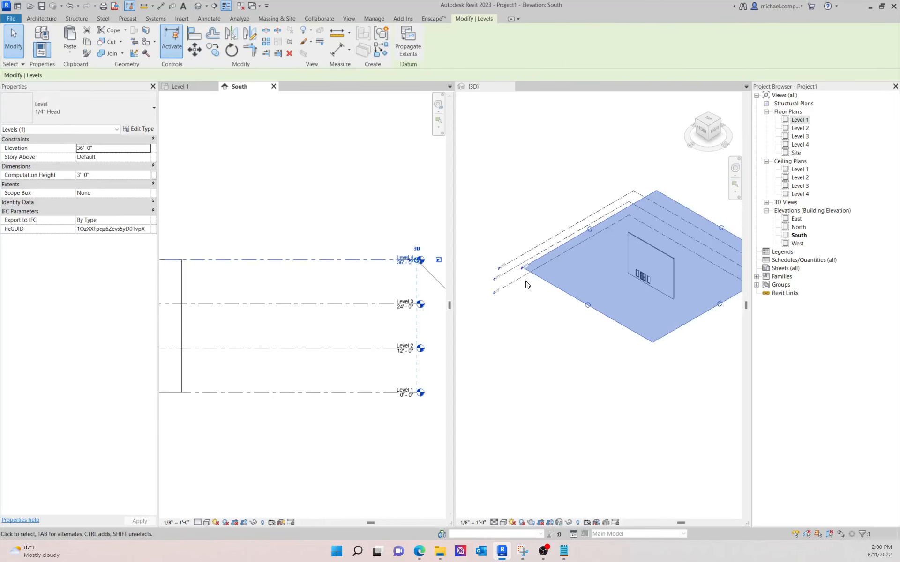
click(401, 263)
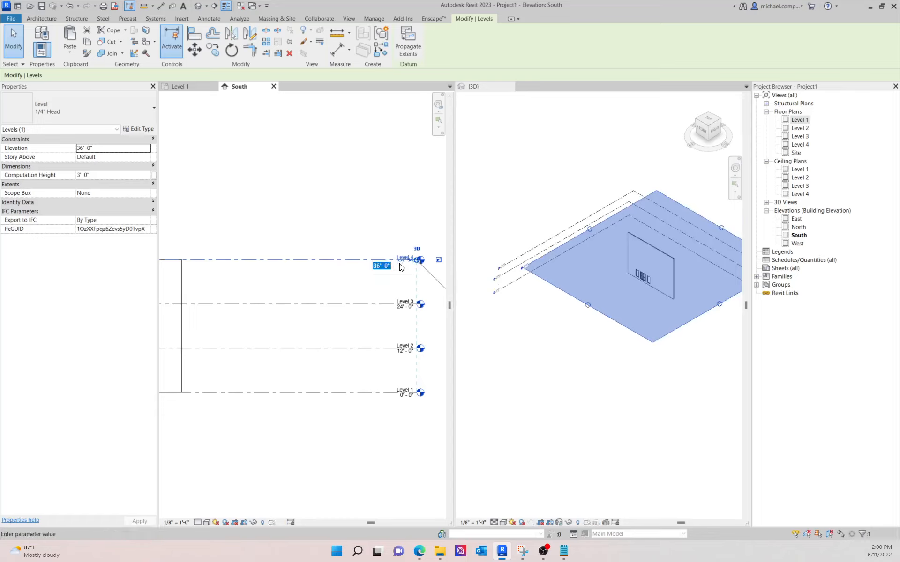
text(40)
key(Return)
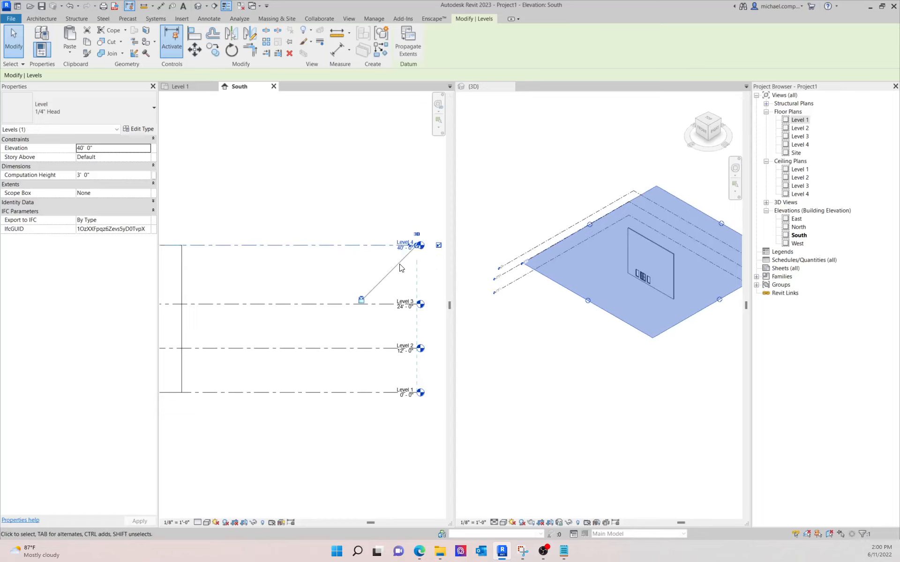
- Set the sill height of the double casement window on Level 1 to 1'-6"
scroll(302, 257, down, 3)
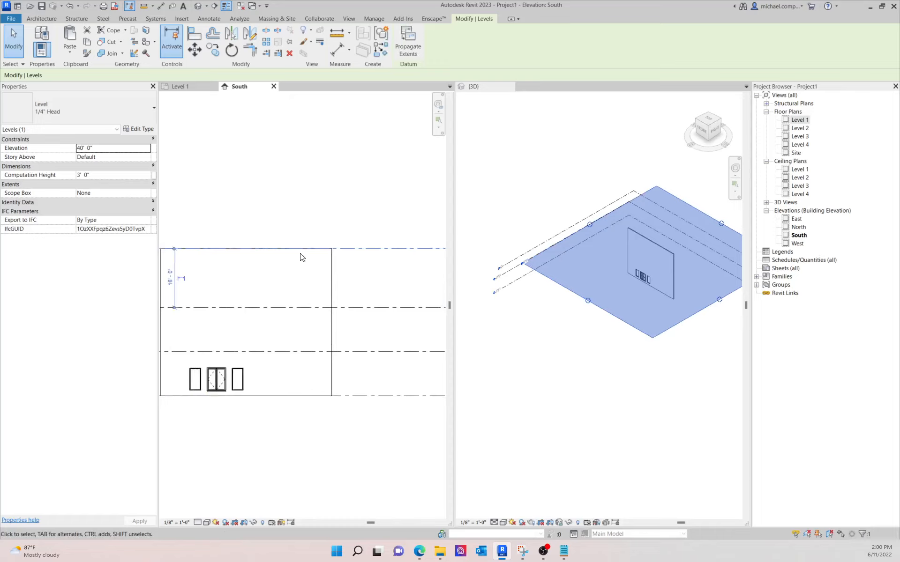
scroll(302, 276, up, 1)
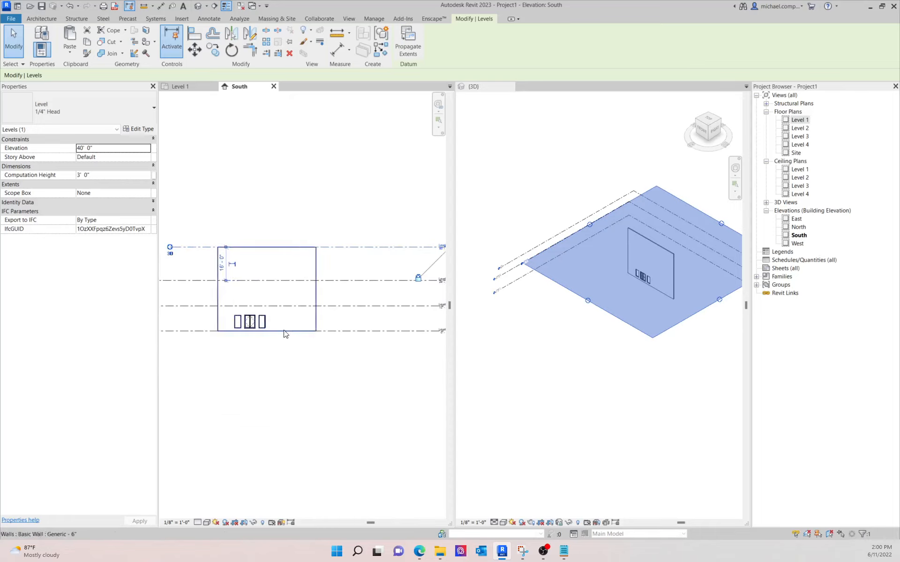
scroll(248, 330, up, 5)
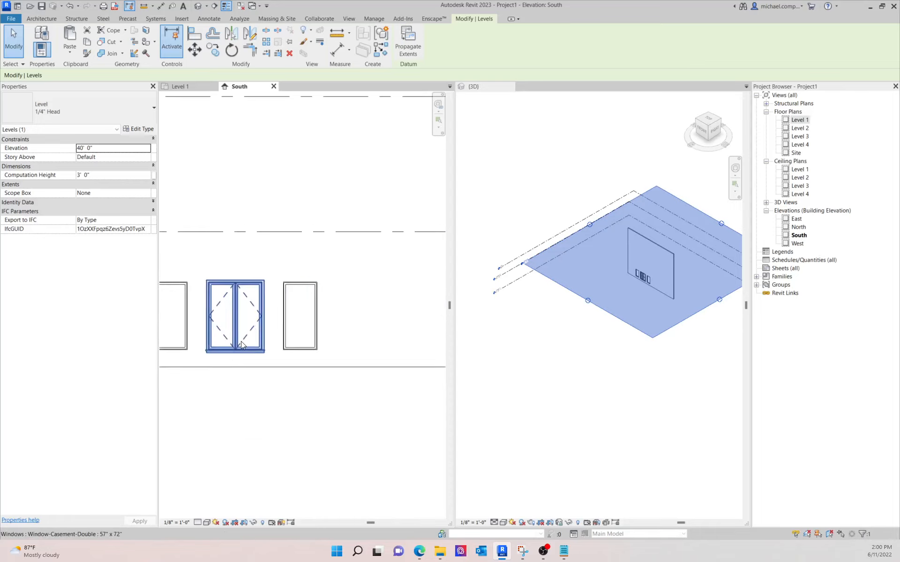
click(237, 339)
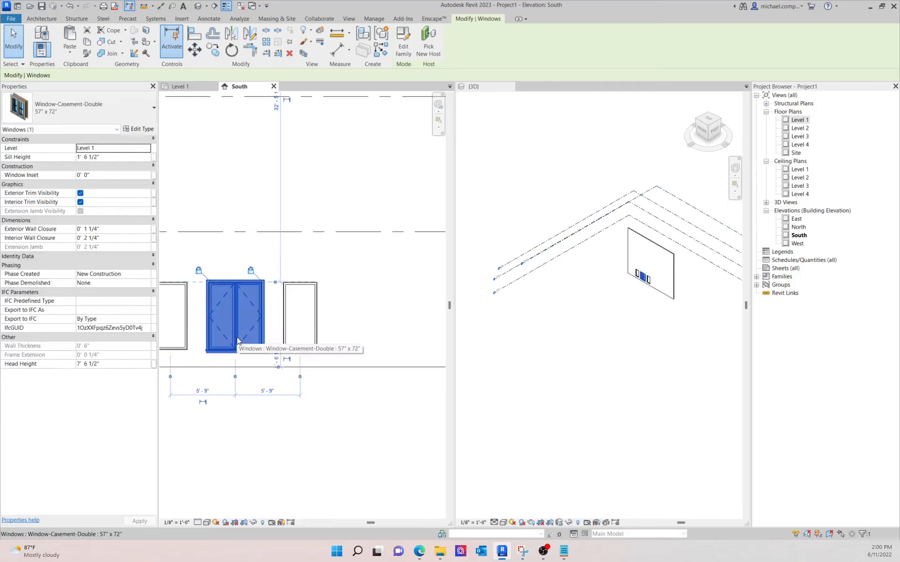
click(125, 156)
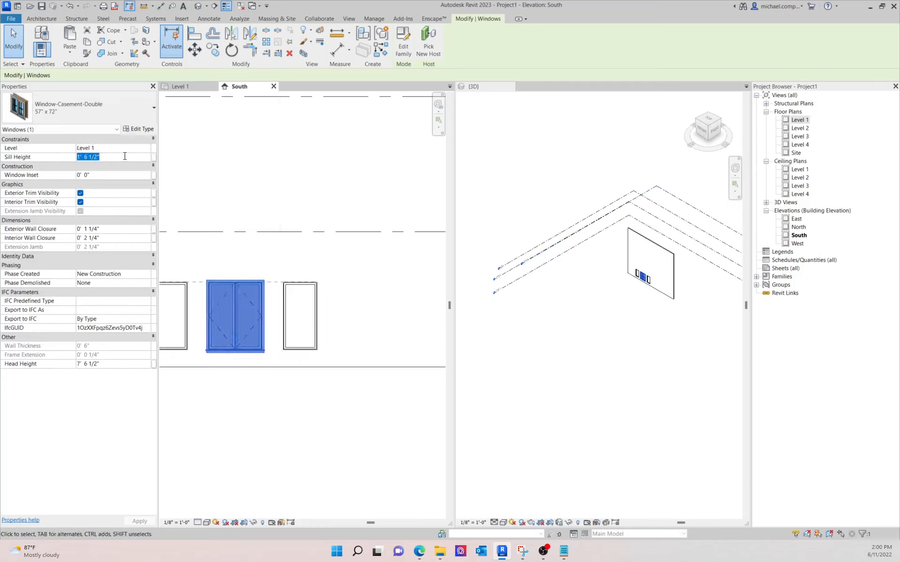
text(18)
key(Return)
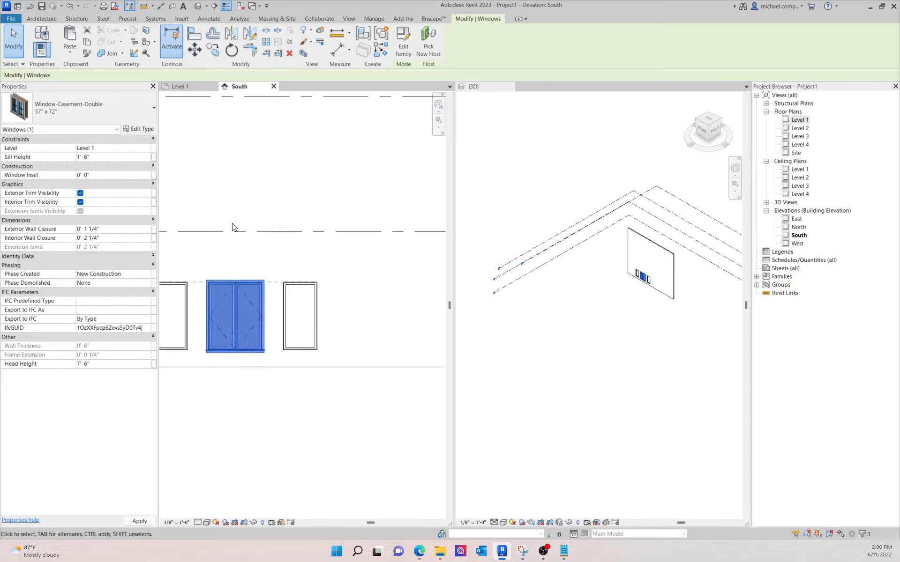
click(299, 413)
- Copy the three Level 1 windows to the clipboard and clear the selection
scroll(273, 367, down, 3)
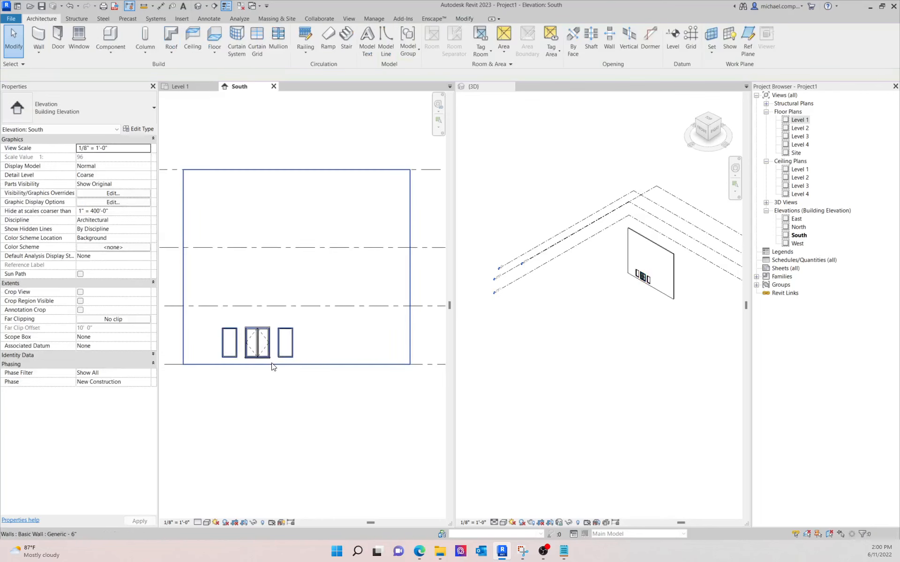
scroll(273, 367, down, 2)
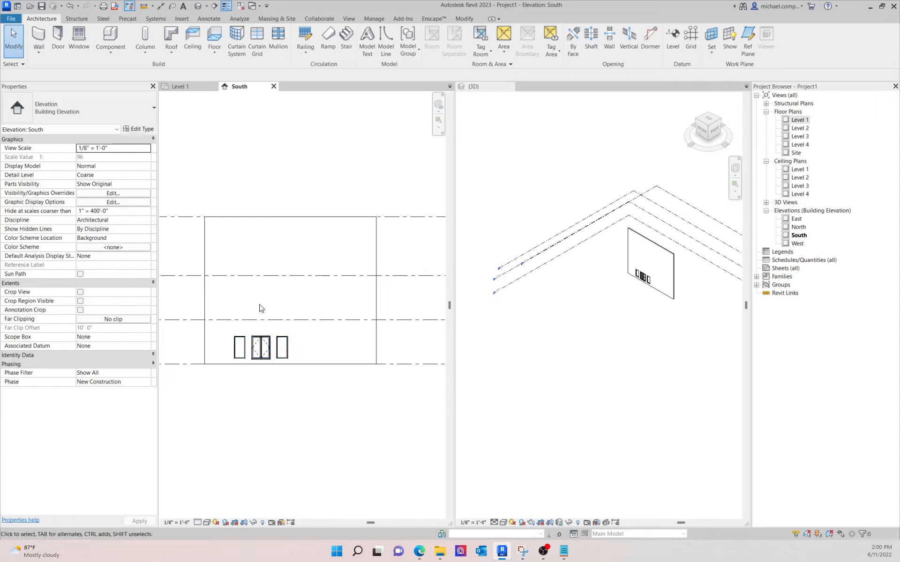
scroll(195, 358, down, 2)
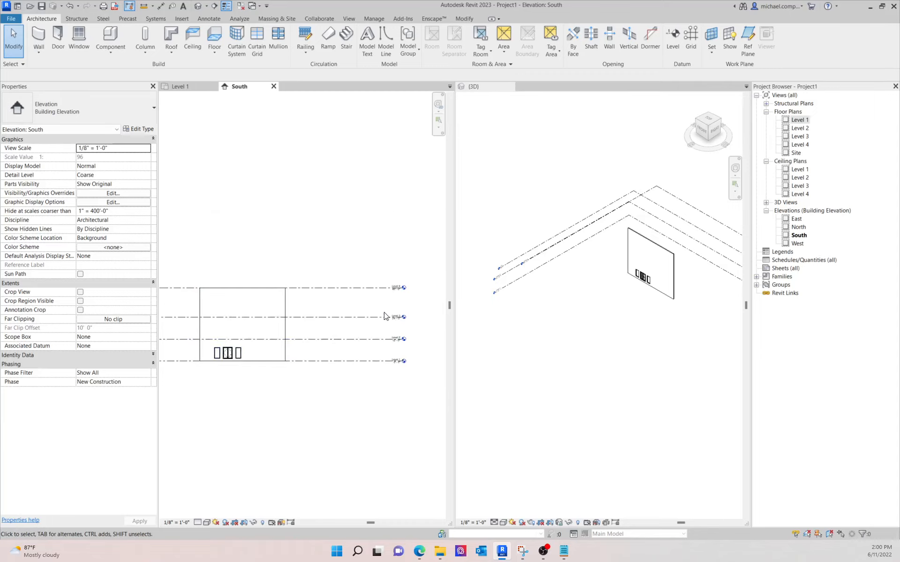
scroll(209, 361, up, 5)
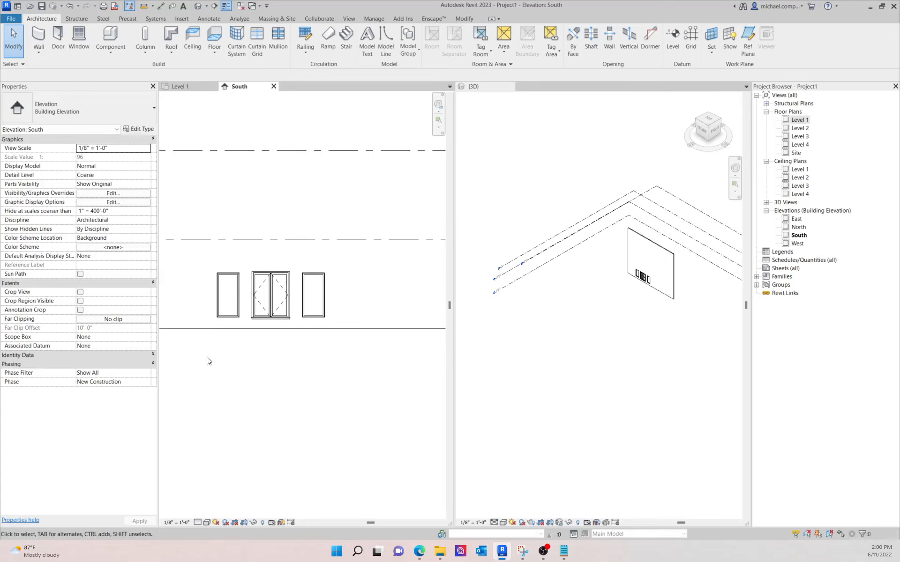
drag(205, 358, 378, 261)
scroll(331, 382, down, 3)
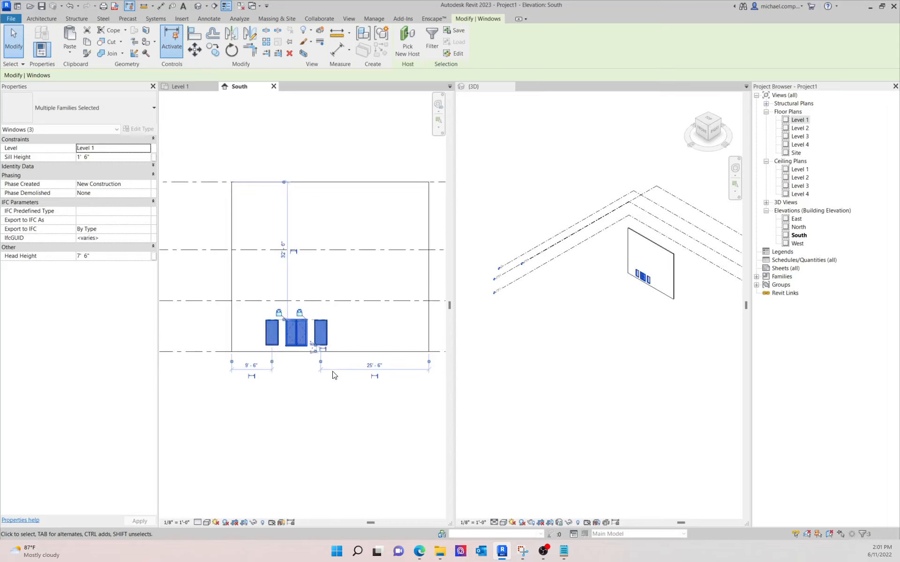
key(Escape)
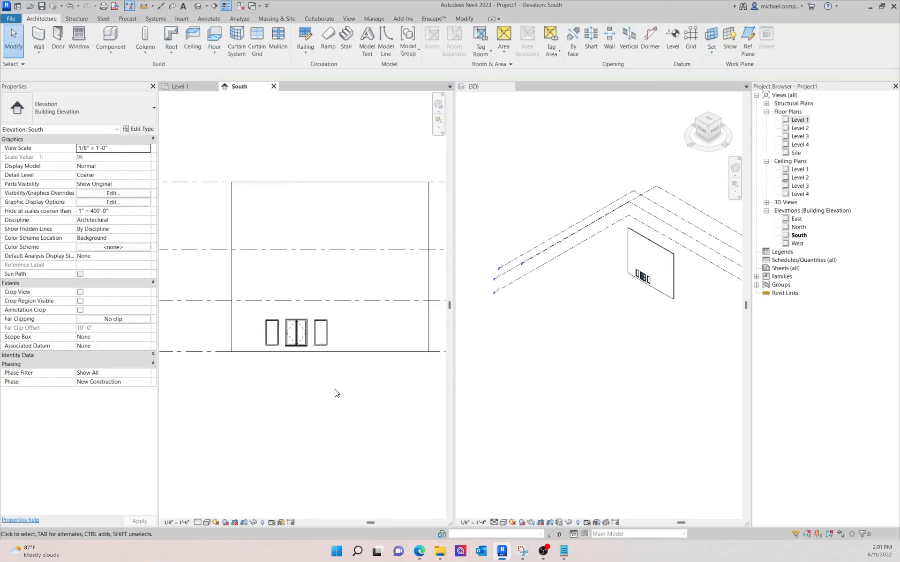
- Paste the copied windows aligned to Level 2 and Level 3
click(461, 18)
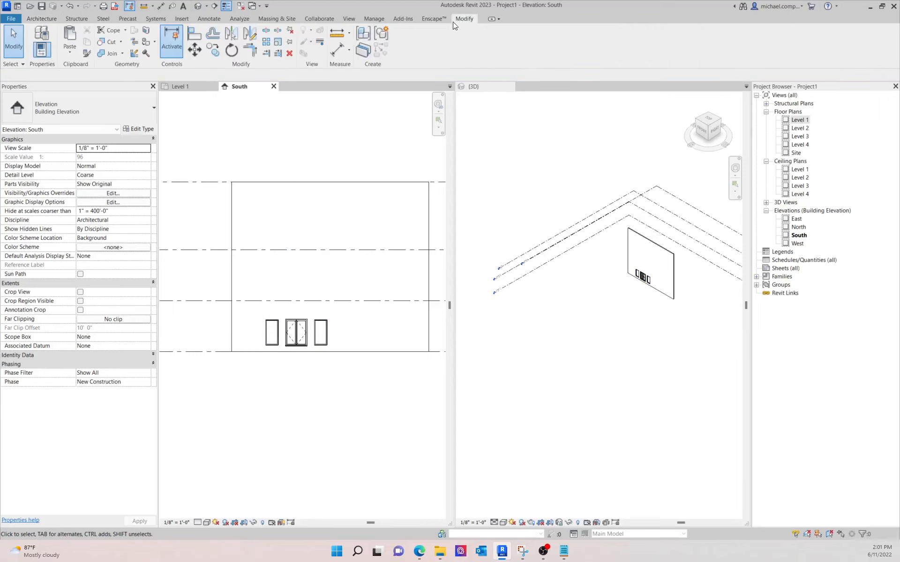
click(69, 57)
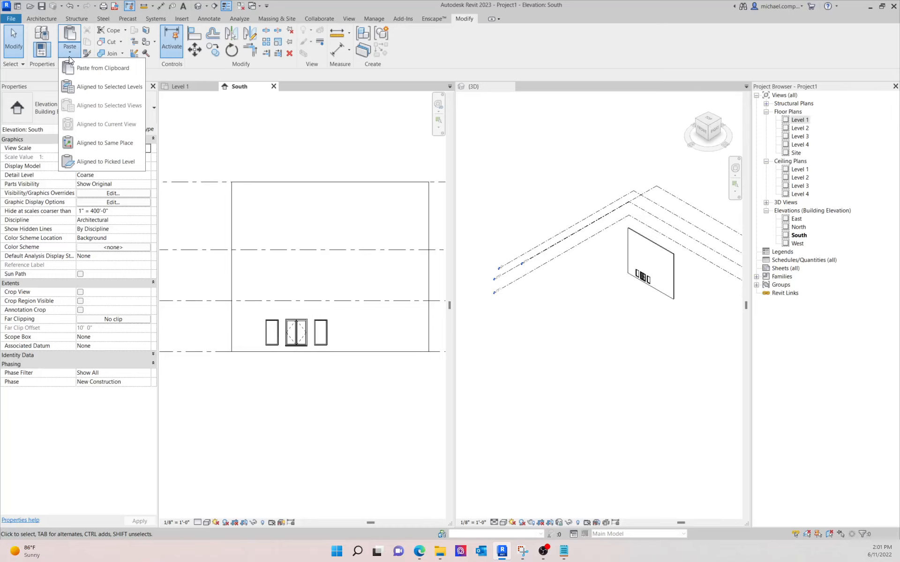
click(99, 87)
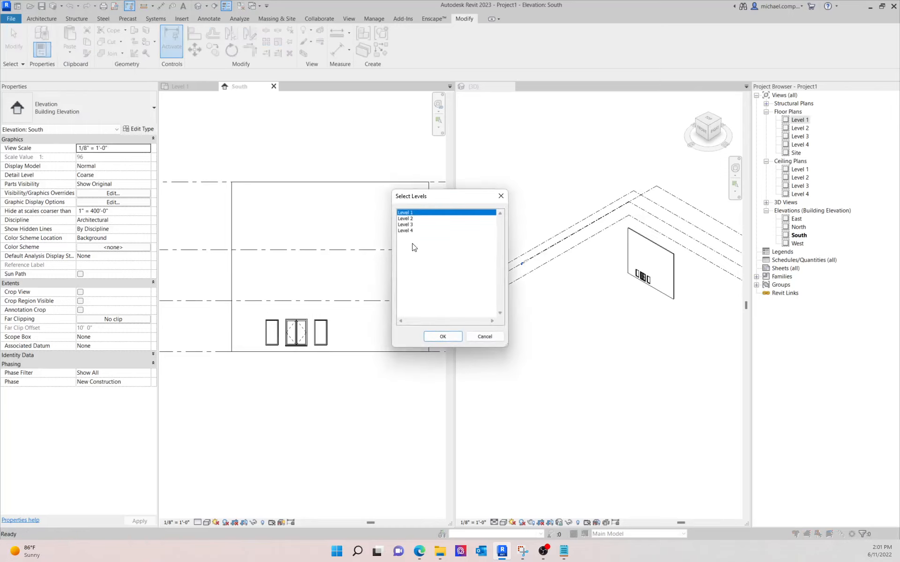
click(410, 219)
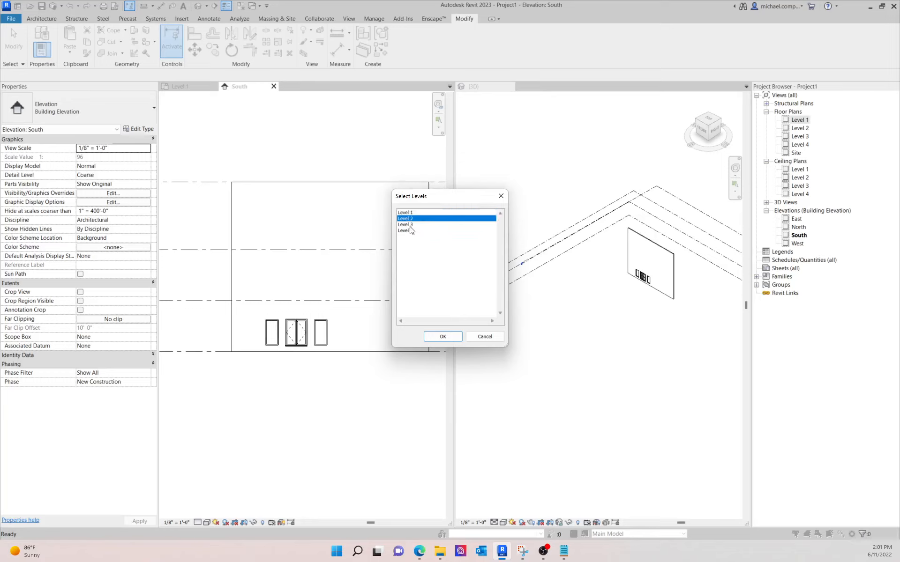
click(410, 225)
ctrl+click(415, 218)
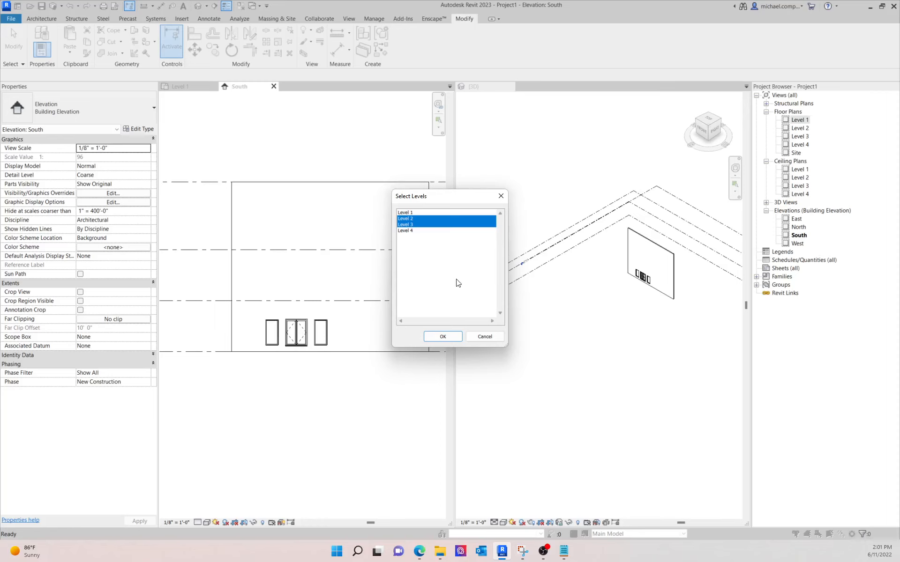
click(455, 336)
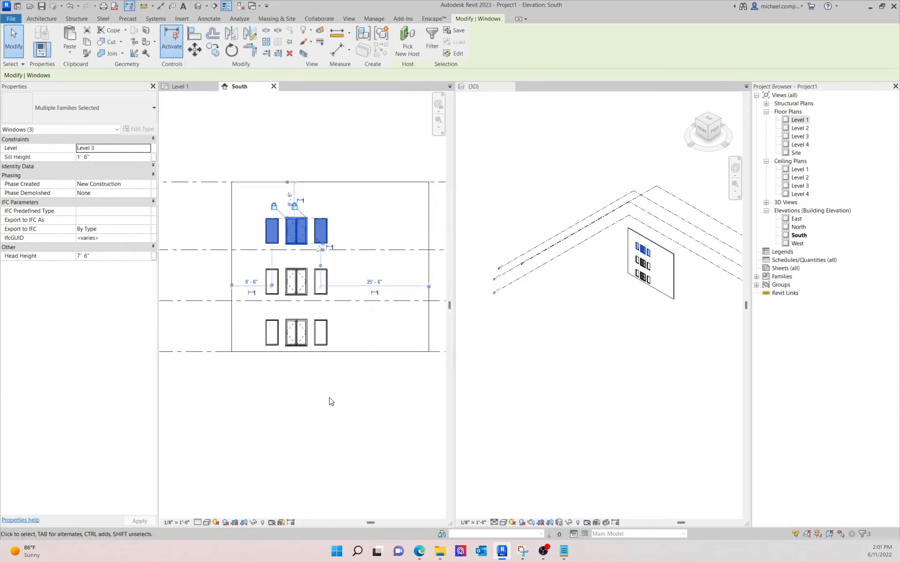
click(328, 385)
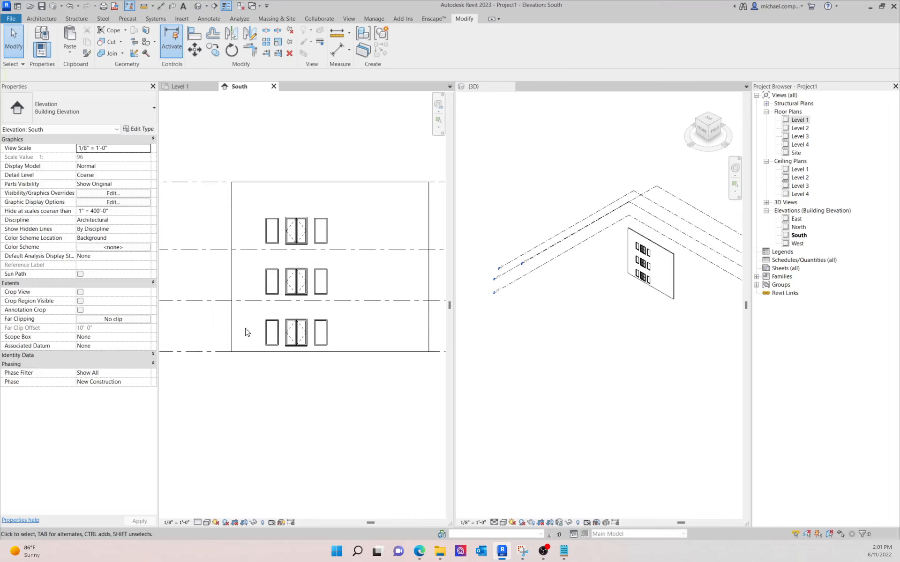
scroll(217, 346, down, 3)
scroll(217, 346, down, 1)
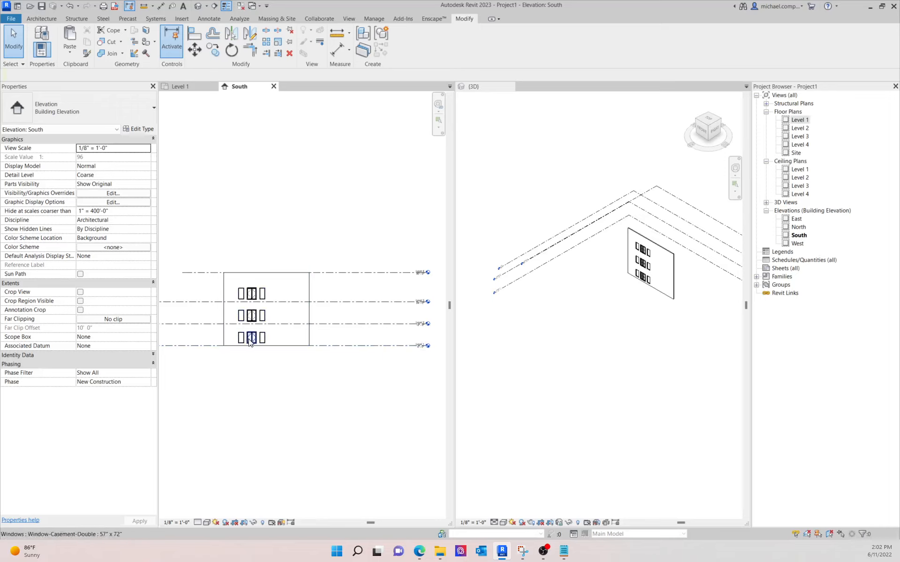
scroll(430, 329, up, 5)
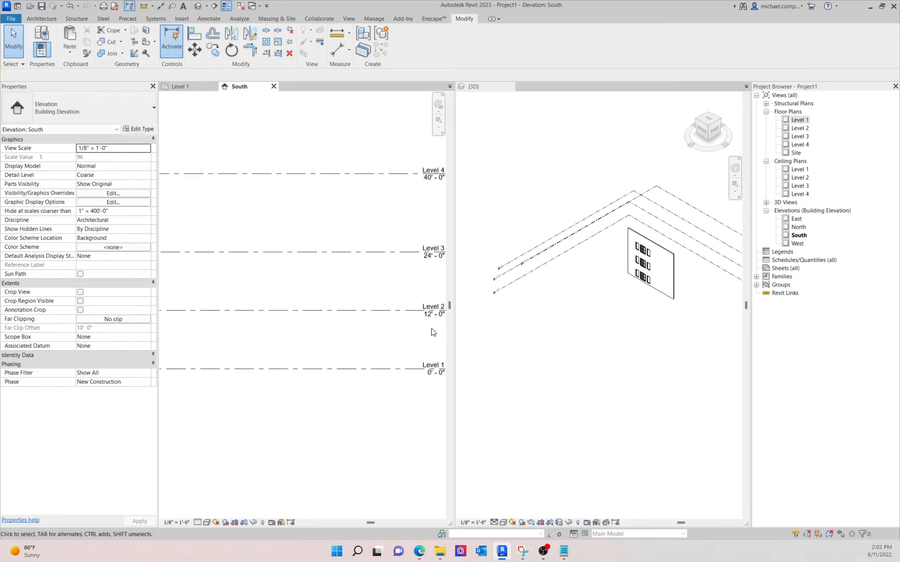
- Set the elevation of Level 2 to 14'-0" in the South elevation
scroll(422, 309, down, 3)
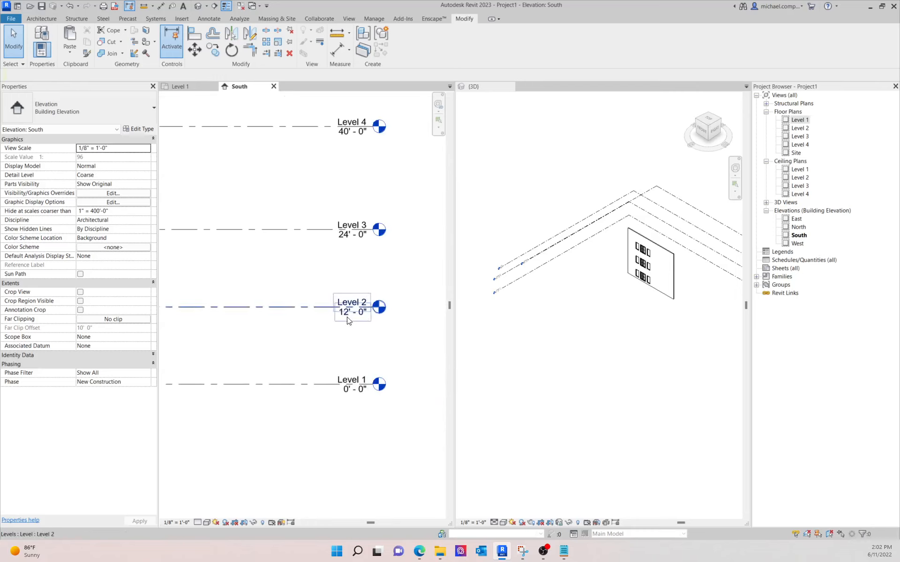
double_click(347, 317)
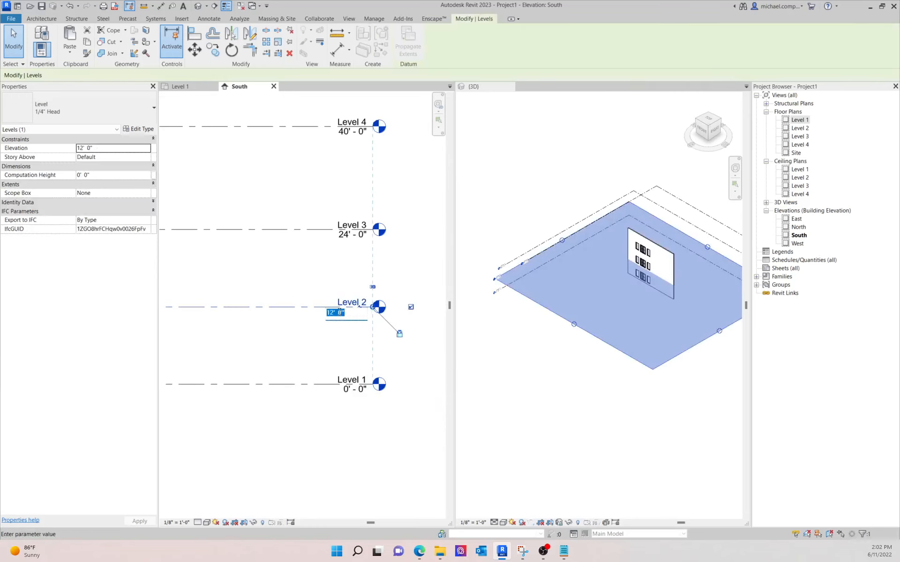
text(14)
key(Return)
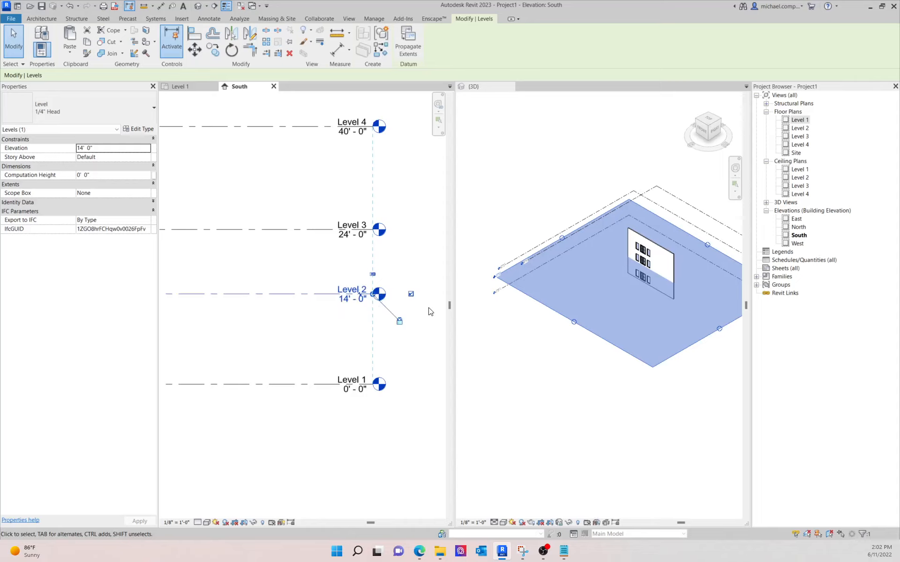
scroll(429, 311, down, 7)
scroll(254, 302, up, 5)
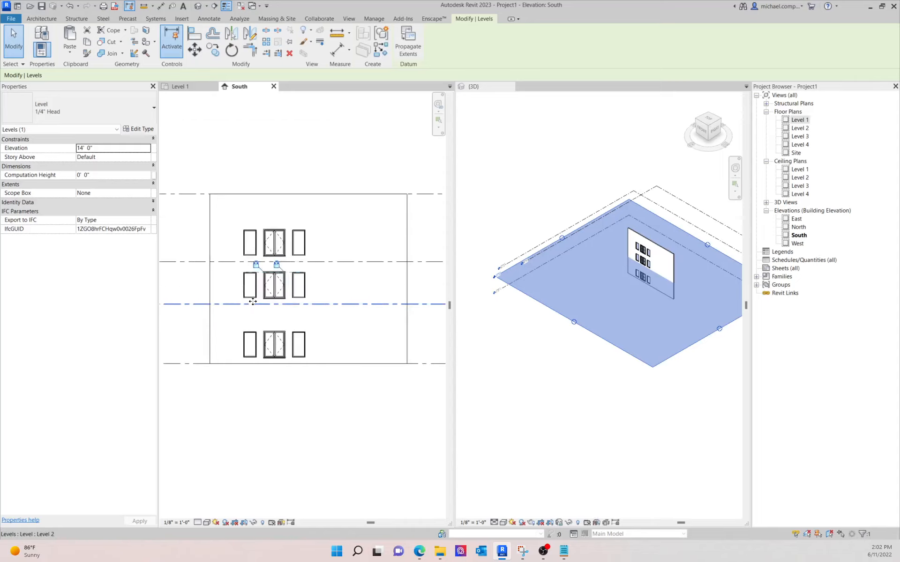
scroll(253, 302, up, 4)
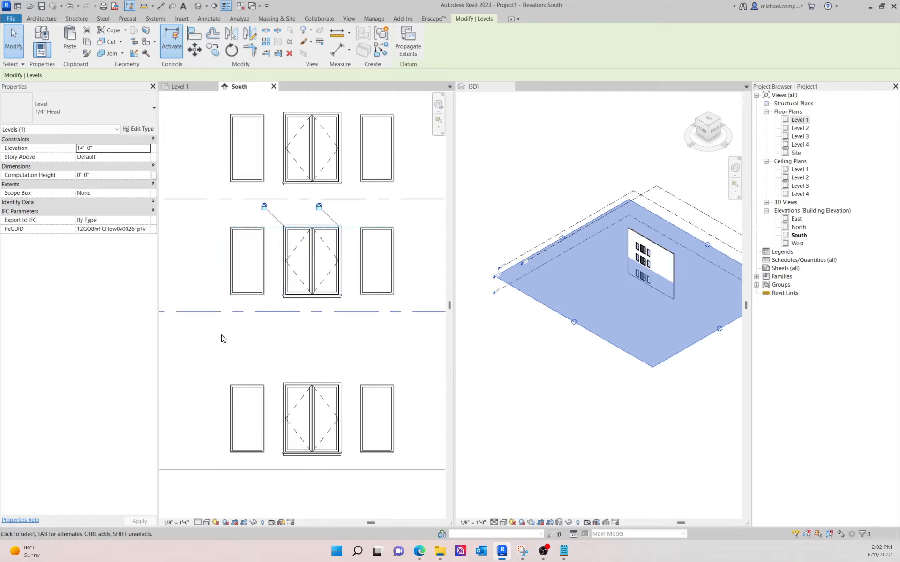
scroll(223, 337, down, 3)
scroll(223, 339, down, 4)
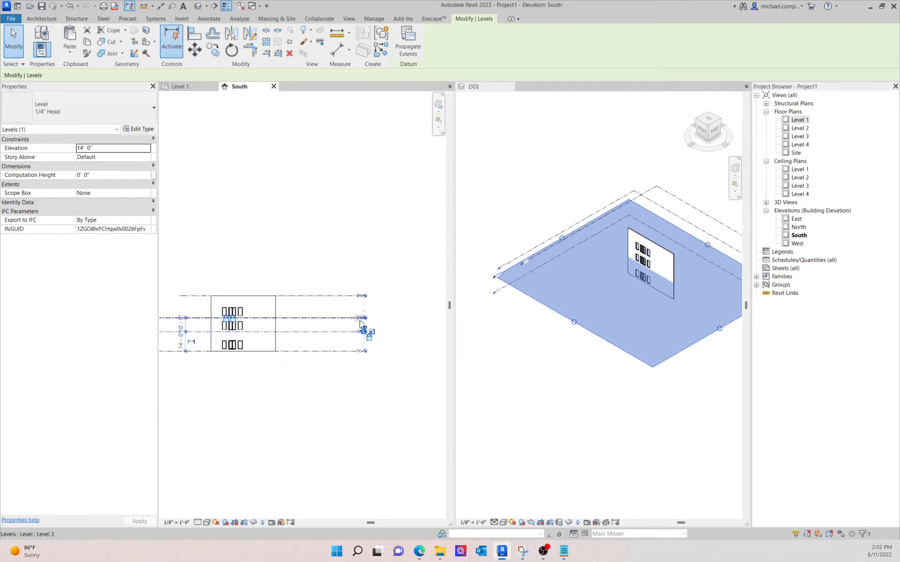
scroll(349, 323, up, 4)
scroll(349, 323, up, 1)
click(349, 322)
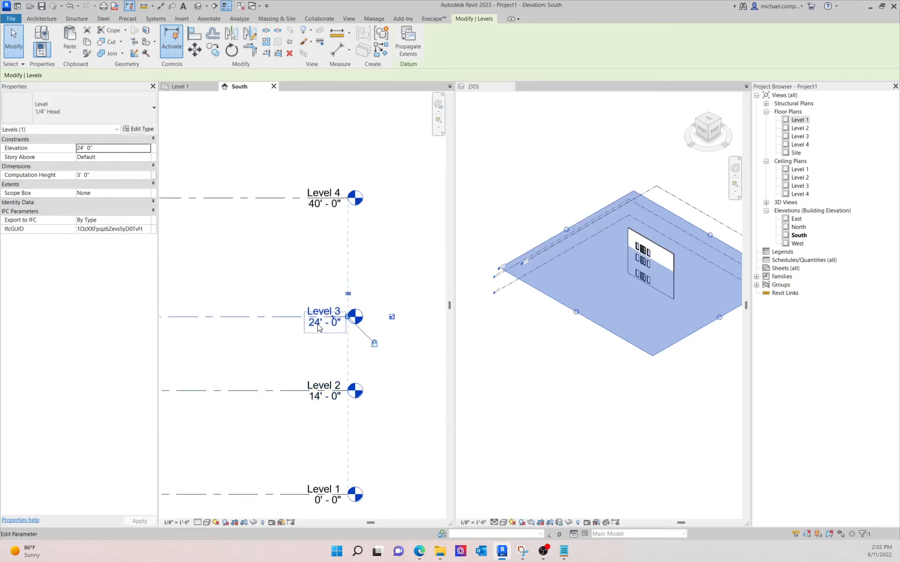
click(318, 323)
scroll(323, 325, up, 1)
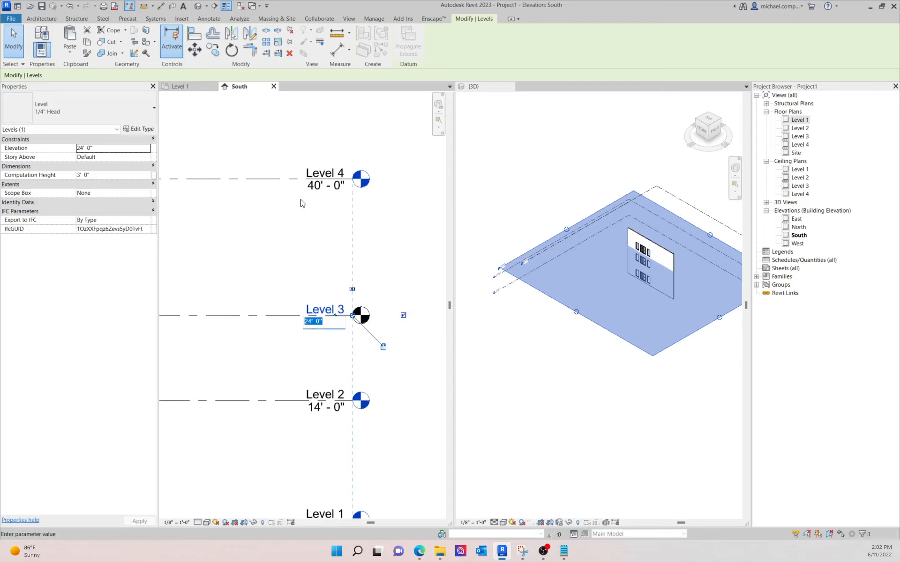
- Set the elevation of Level 4 to 60'-0"
click(316, 186)
click(316, 186)
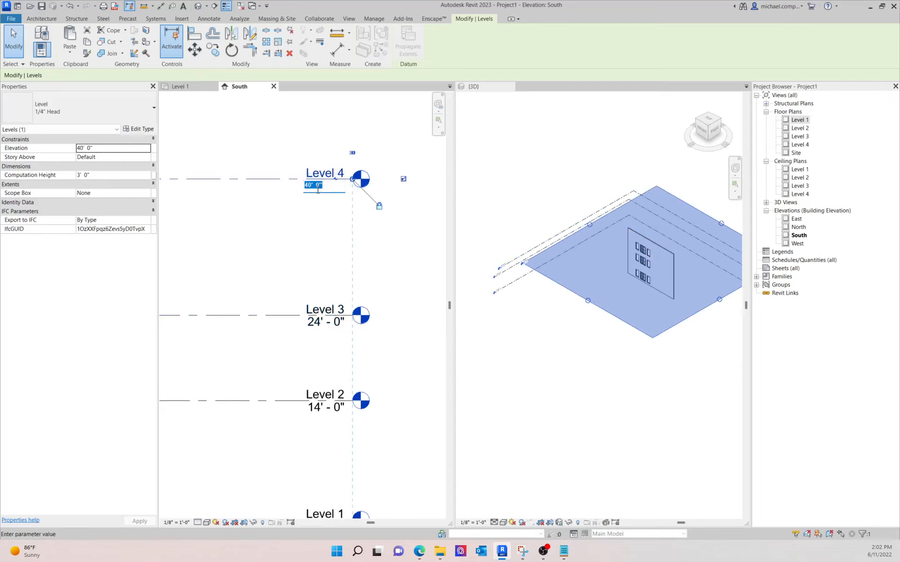
text(60)
key(Return)
scroll(424, 252, down, 3)
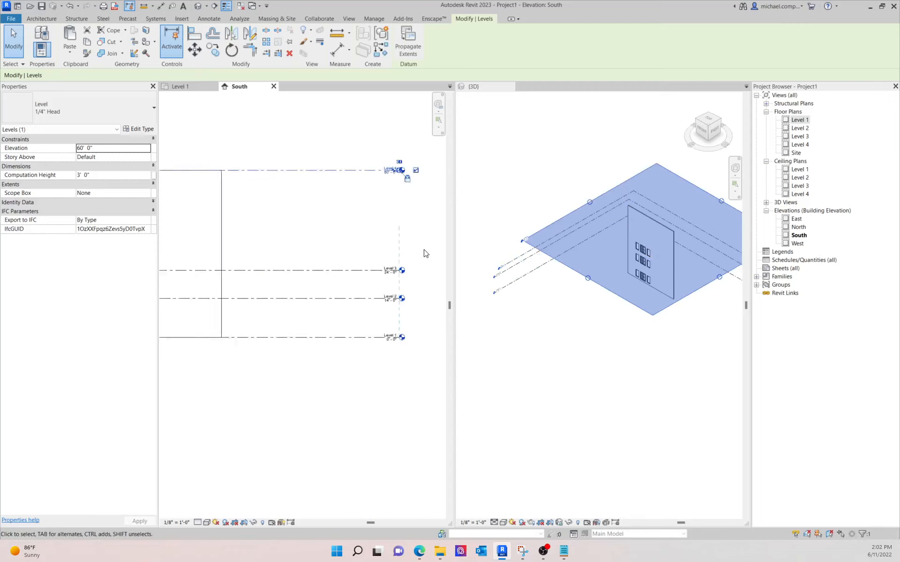
- Set the elevation of Level 3 to 28'-0"
scroll(425, 255, up, 3)
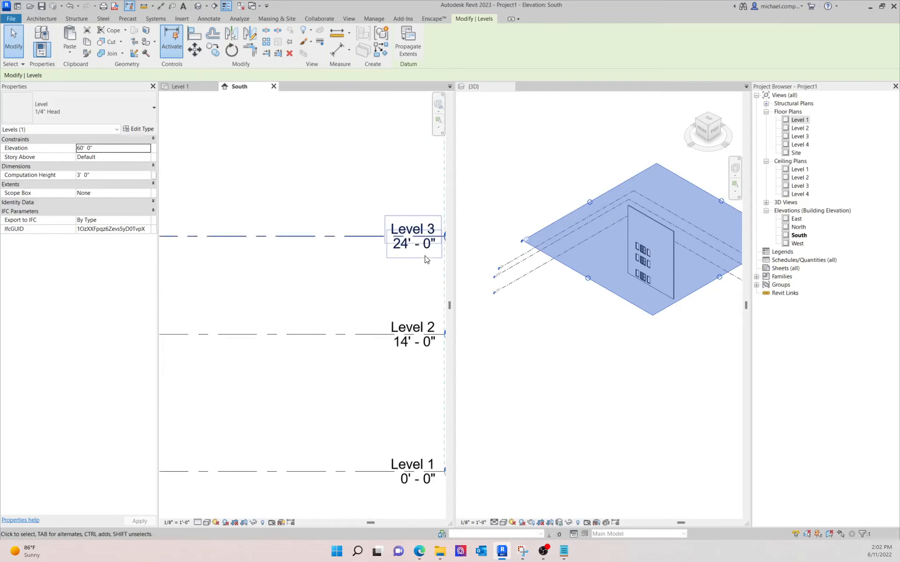
click(401, 249)
click(397, 249)
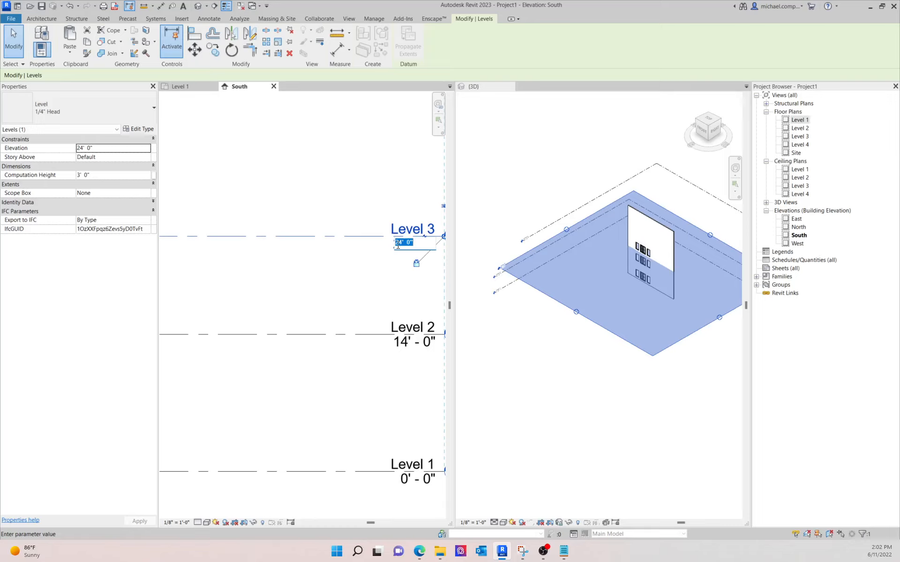
text(28)
key(Return)
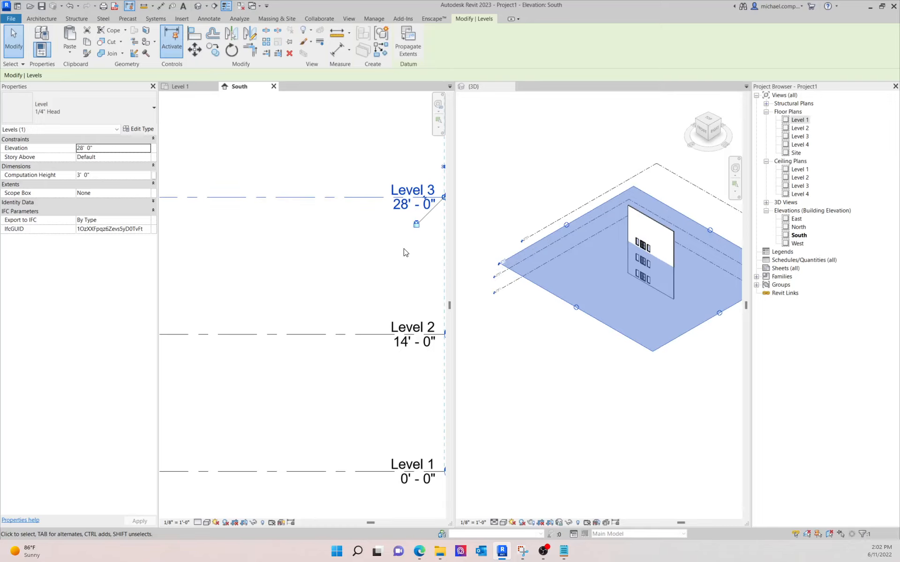
- Set the elevation of Level 3 to 42'-0" and clear the level selection in the 3D view
click(400, 206)
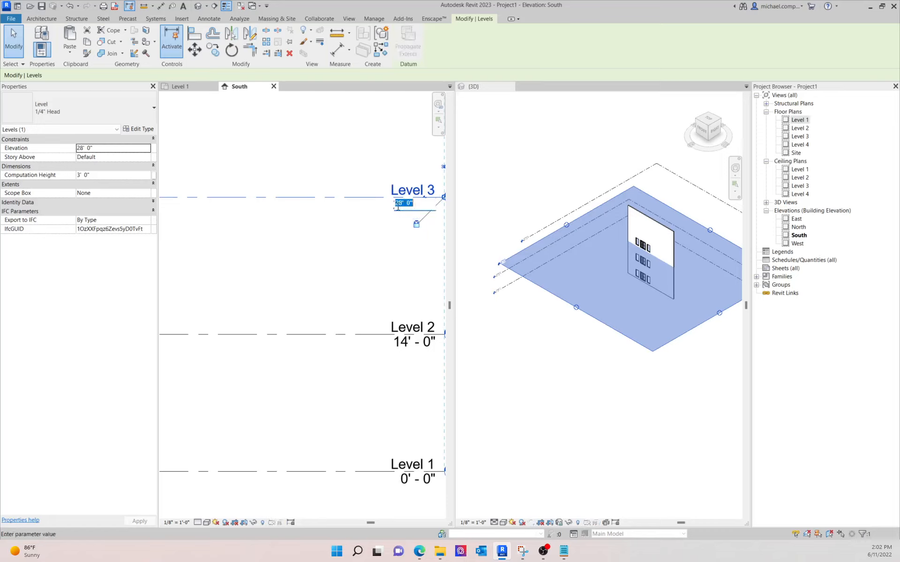
text(42)
key(Return)
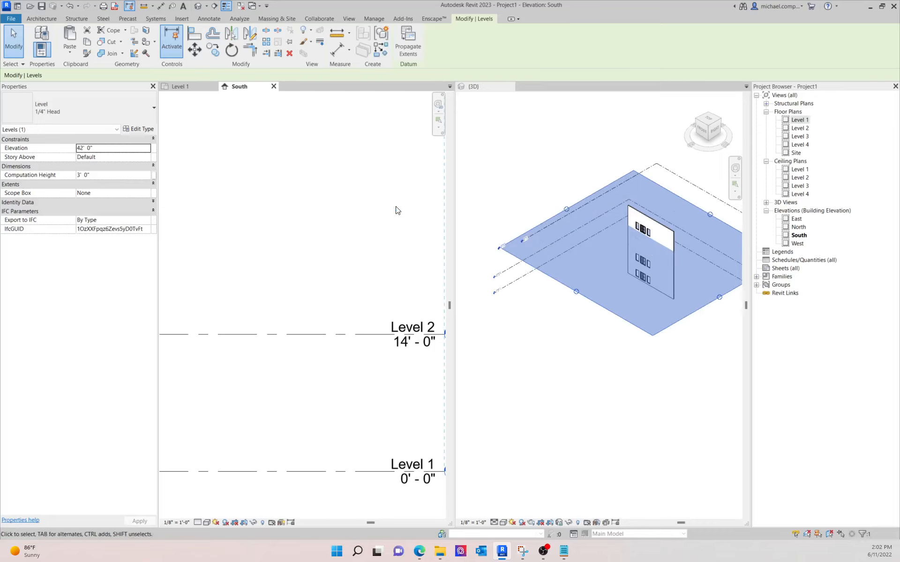
scroll(394, 362, down, 4)
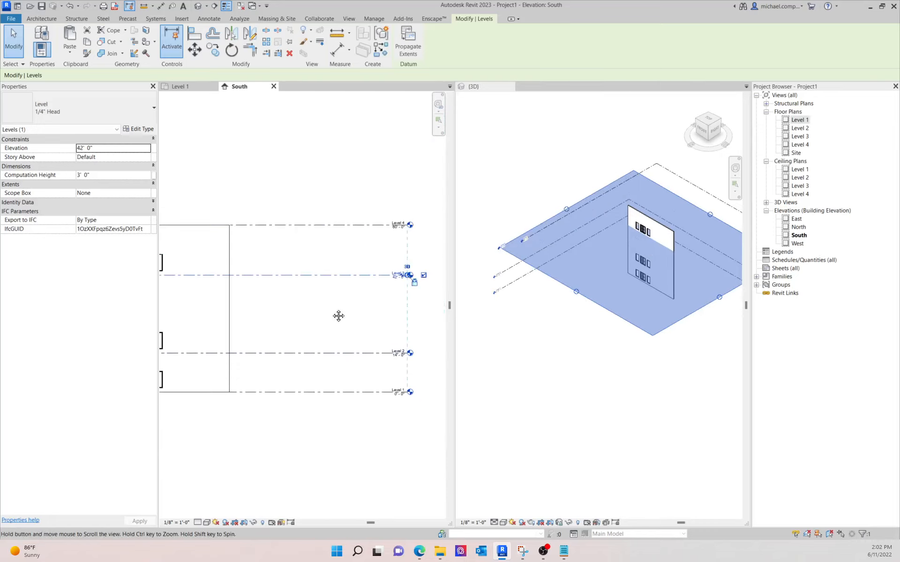
middle_drag(337, 315, 372, 311)
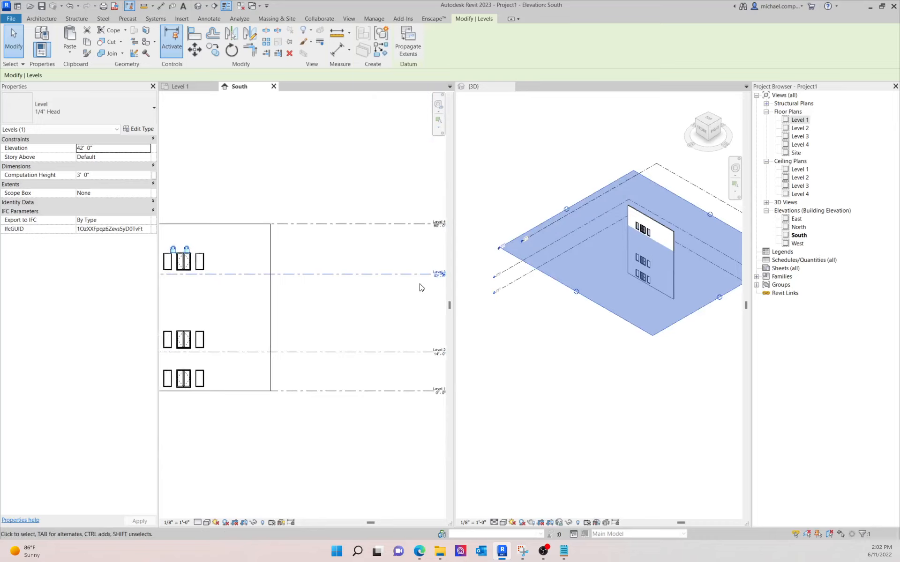
scroll(415, 285, down, 2)
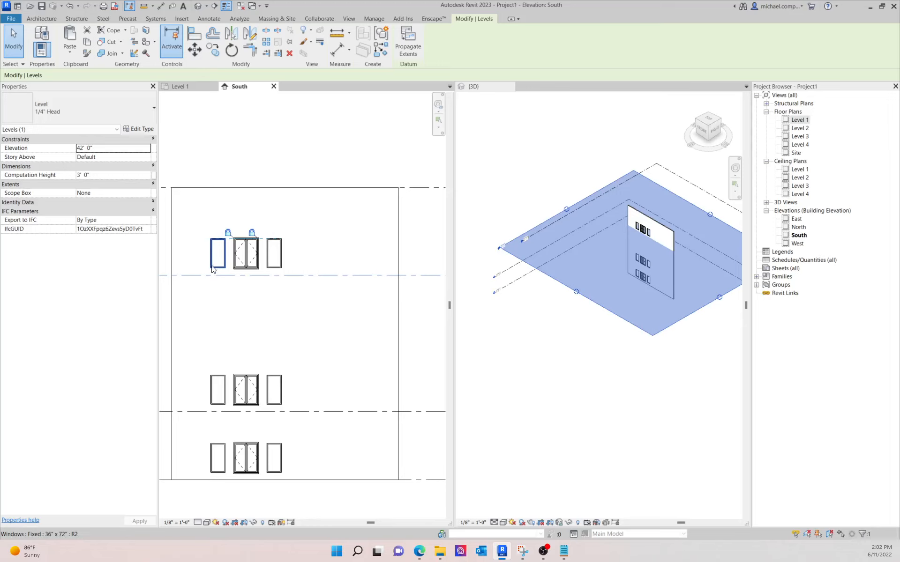
scroll(213, 275, up, 3)
scroll(246, 271, down, 4)
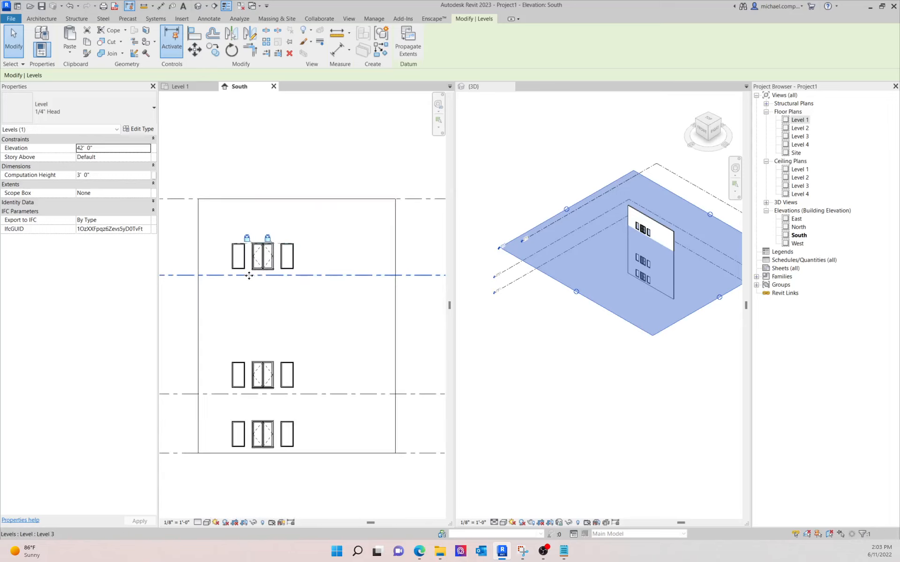
click(651, 253)
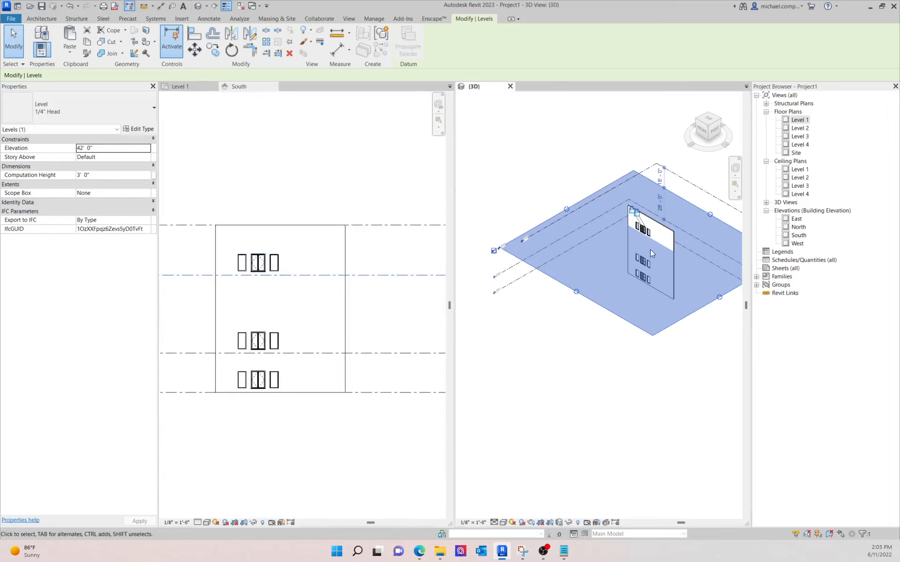
click(713, 371)
scroll(639, 260, up, 3)
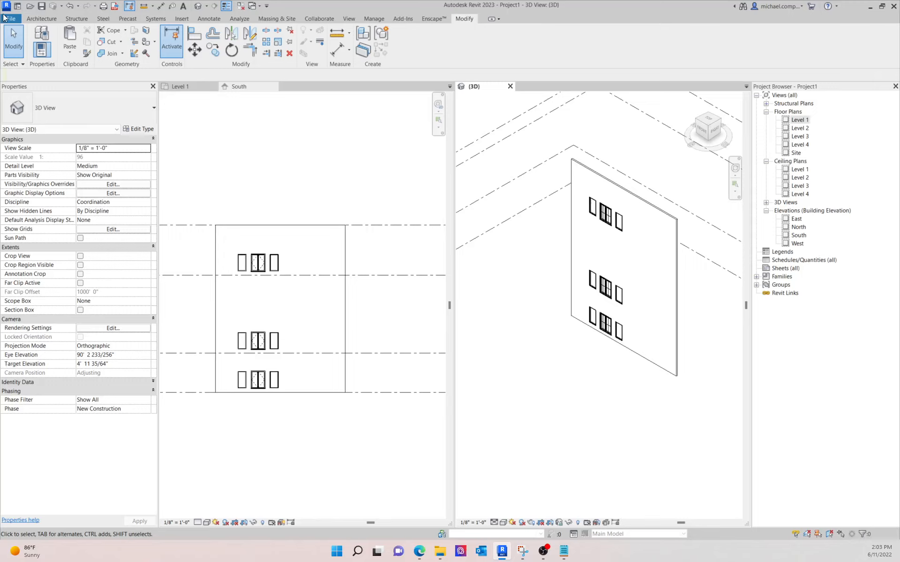
click(38, 19)
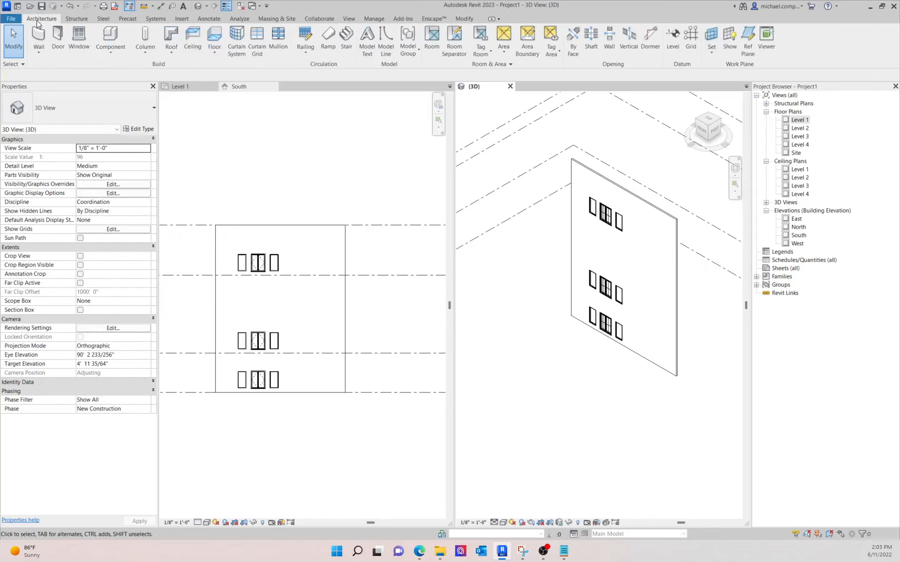
click(60, 56)
key(Escape)
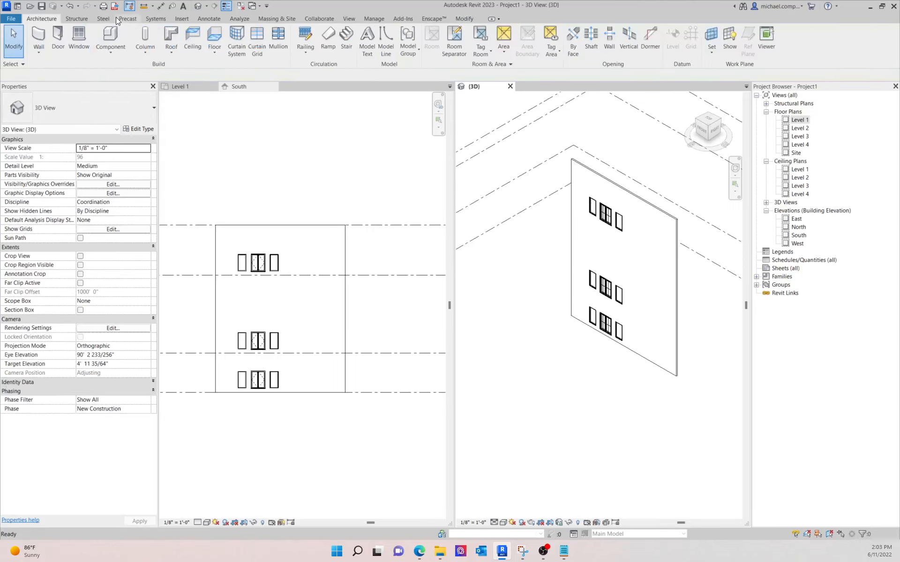
- Search all categories of the Autodesk family library for "opening"
click(184, 22)
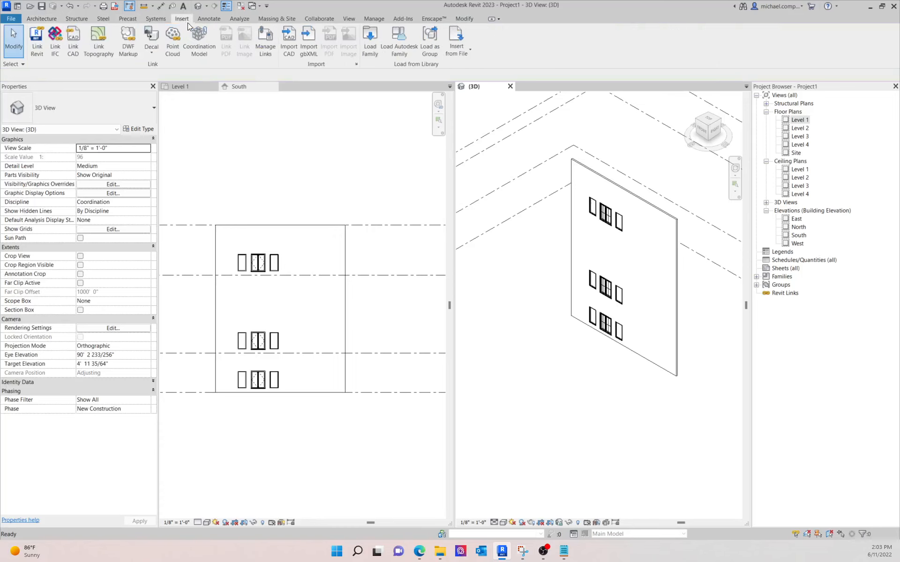
click(407, 53)
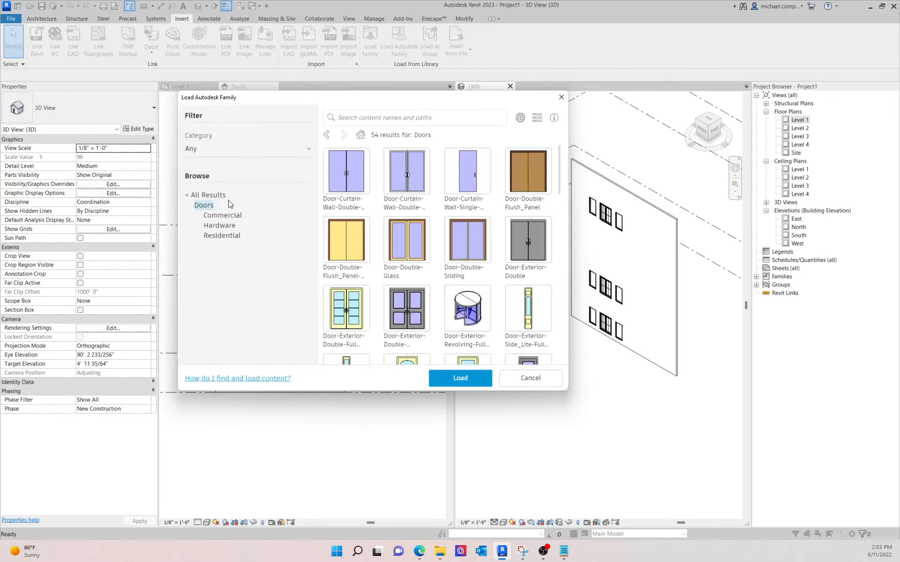
click(205, 195)
click(359, 117)
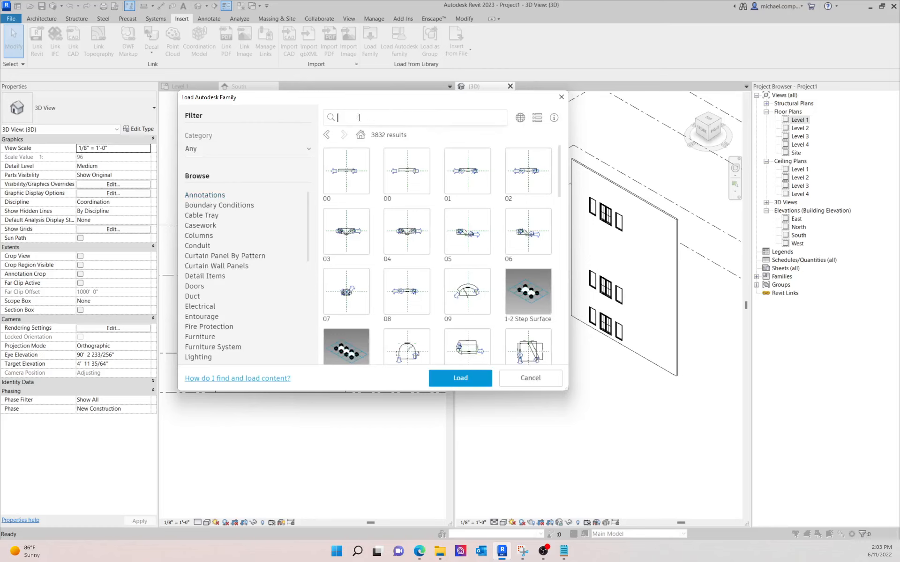
text(opening)
key(Return)
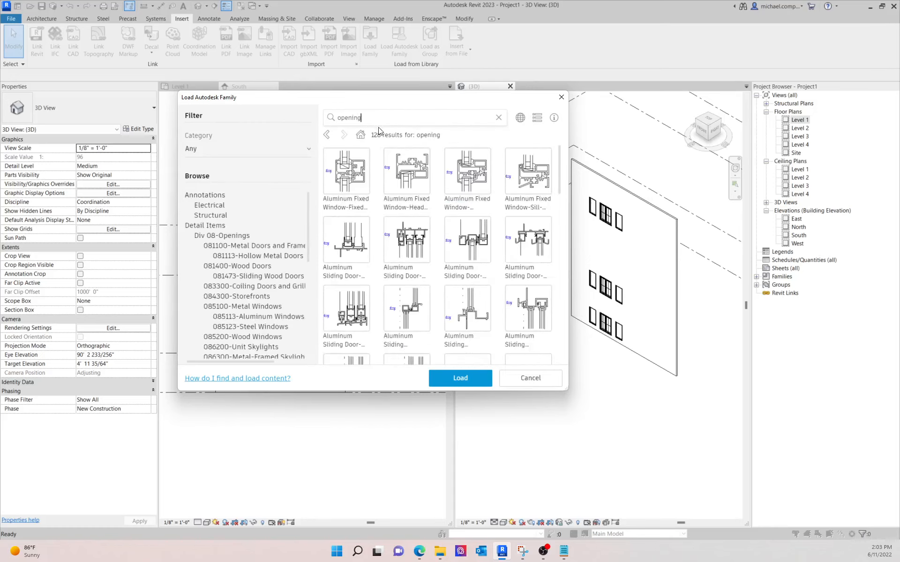
- Narrow the search to the Doors category and load the Door-Opening family into the project
scroll(234, 263, down, 8)
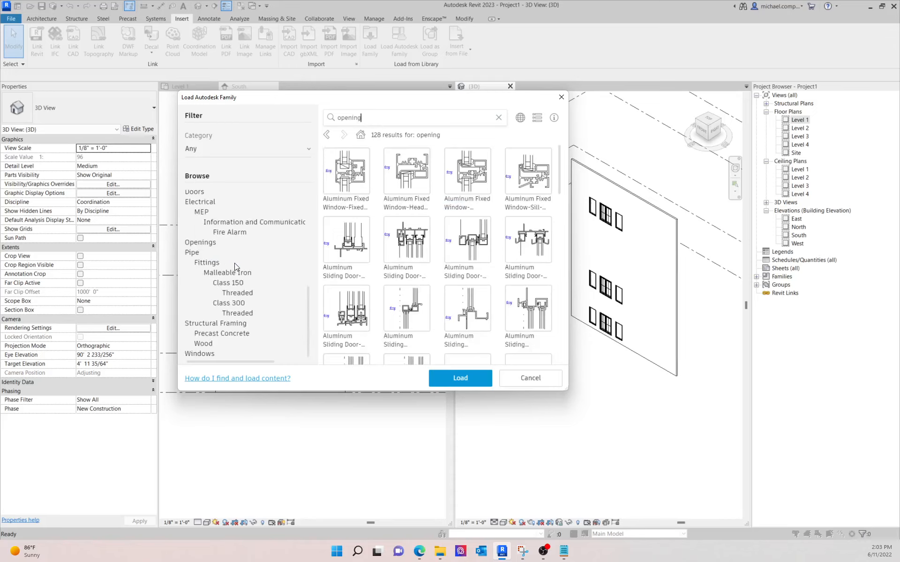
scroll(236, 258, up, 3)
click(197, 240)
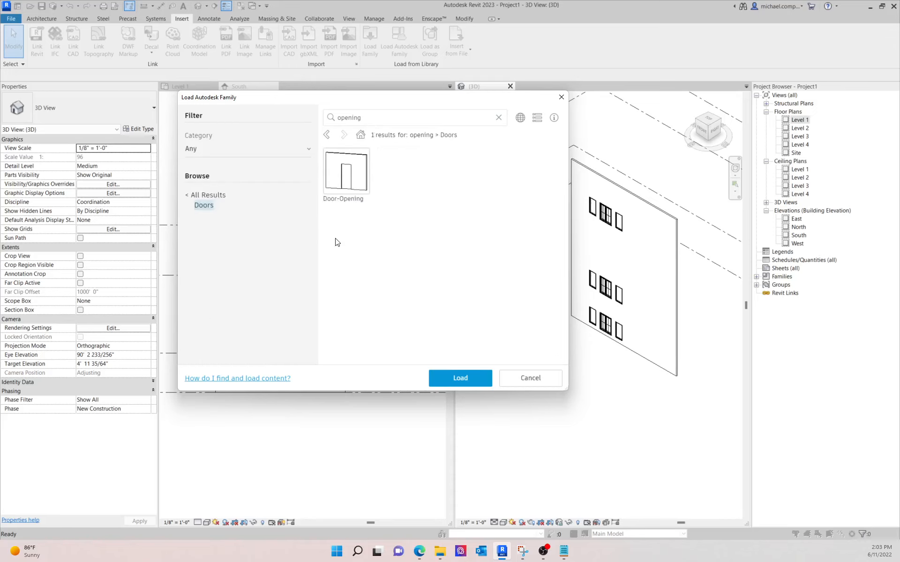
click(345, 184)
click(460, 377)
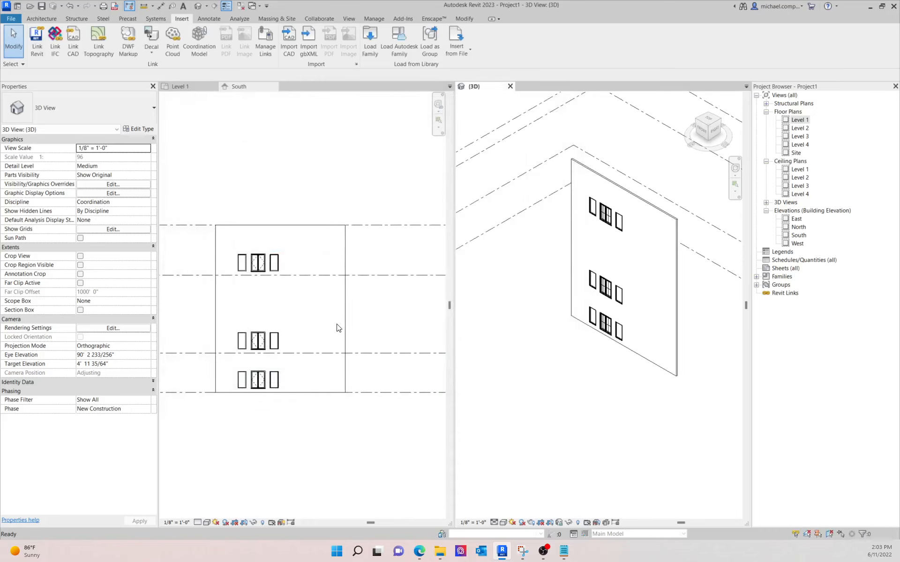
- Place a 36" x 84" Door-Opening in the wall on Level 1, about 5'-6" from the nearest fixed window, and select it
click(41, 19)
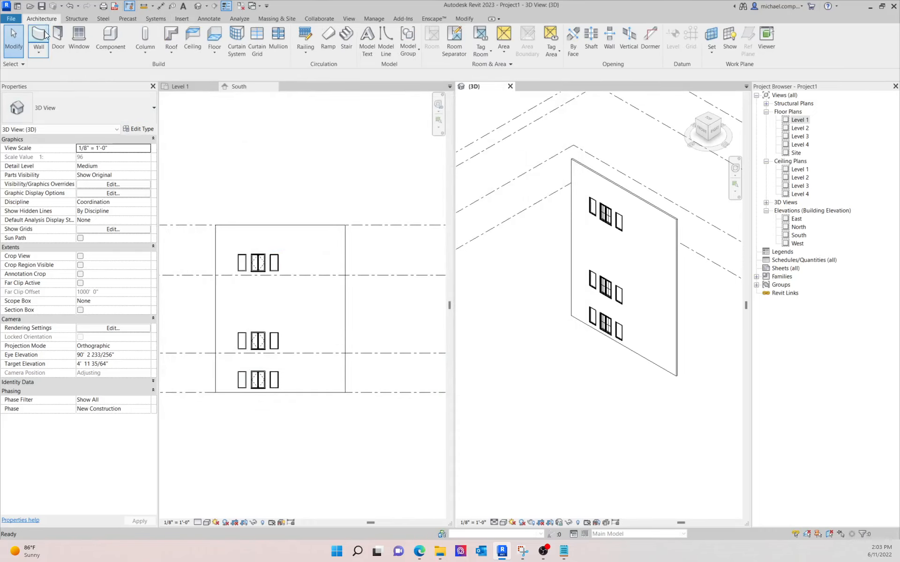
click(58, 35)
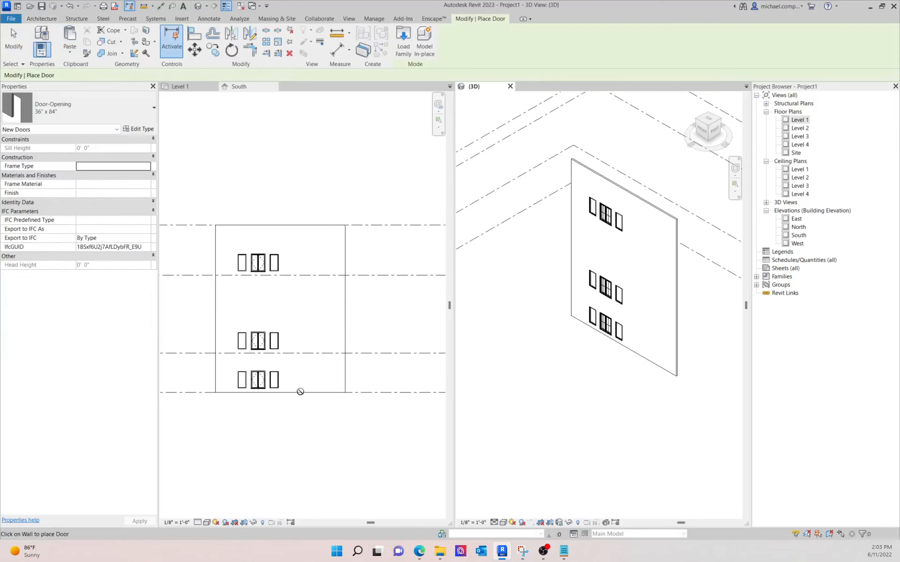
scroll(637, 345, up, 3)
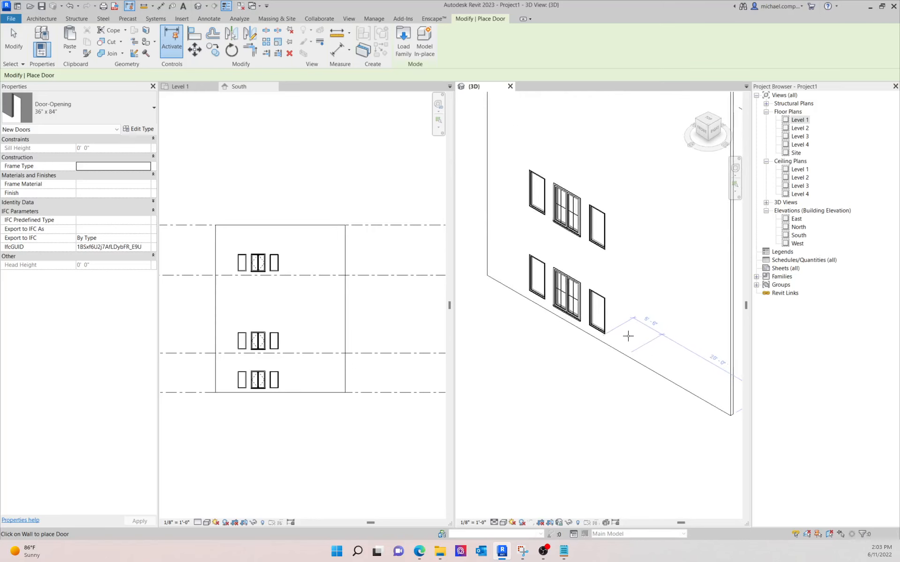
click(628, 363)
key(Escape)
key(Escape)
scroll(628, 347, up, 2)
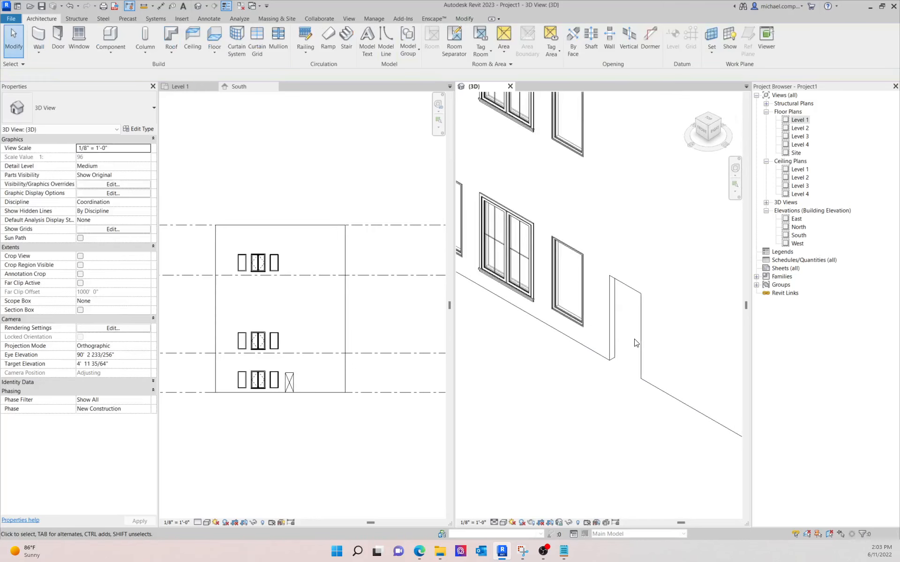
click(636, 340)
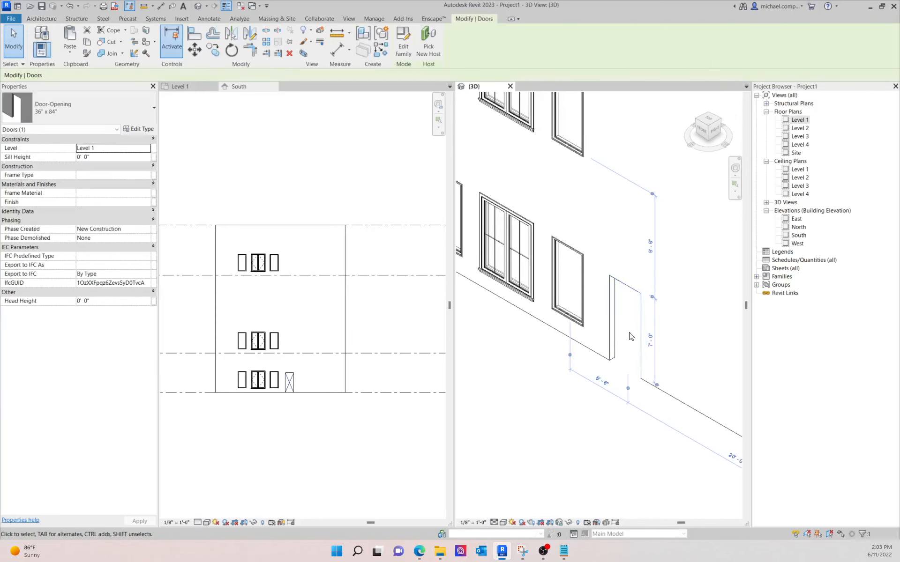
- Review the type parameters of the placed 36" x 84" Door-Opening without changing them
click(138, 129)
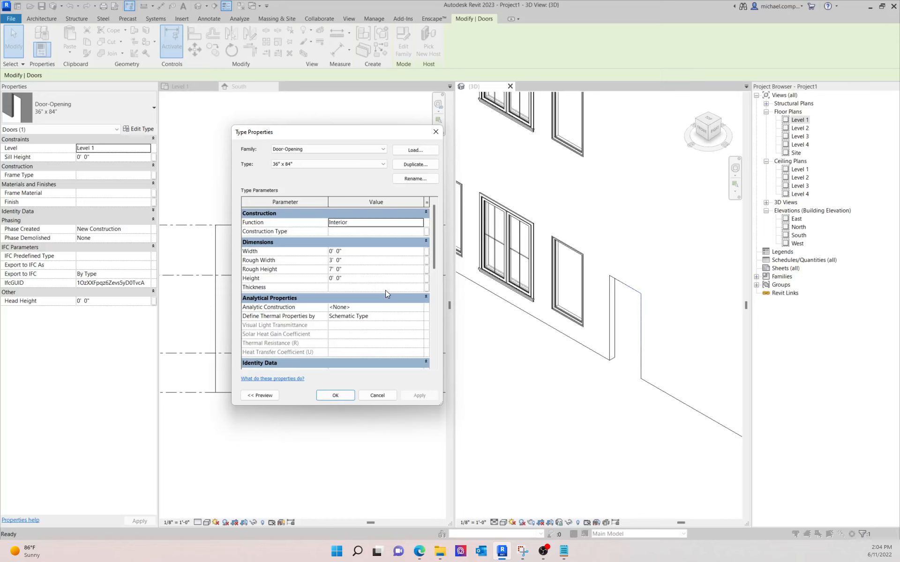
key(Escape)
key(Escape)
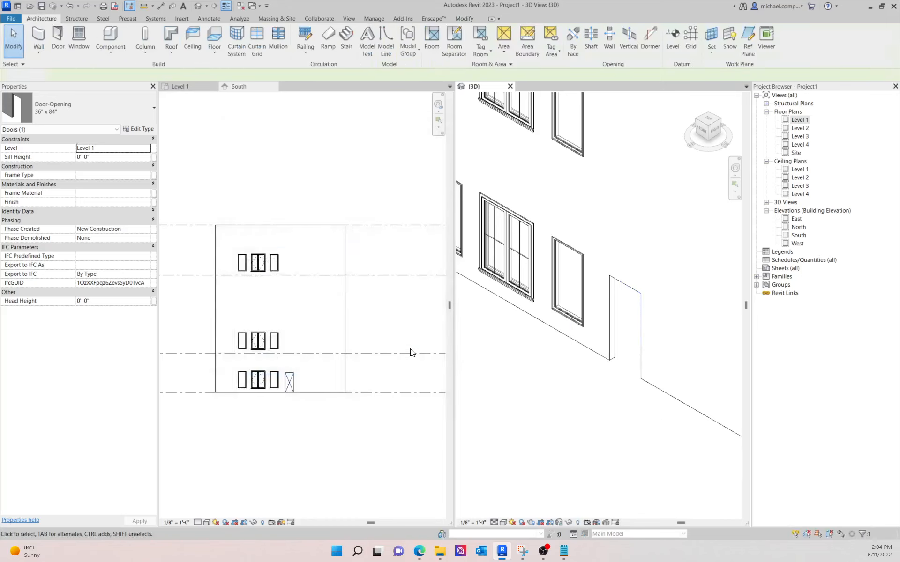
- Delete the Door-Opening from the Level 1 part of the wall
scroll(456, 356, down, 3)
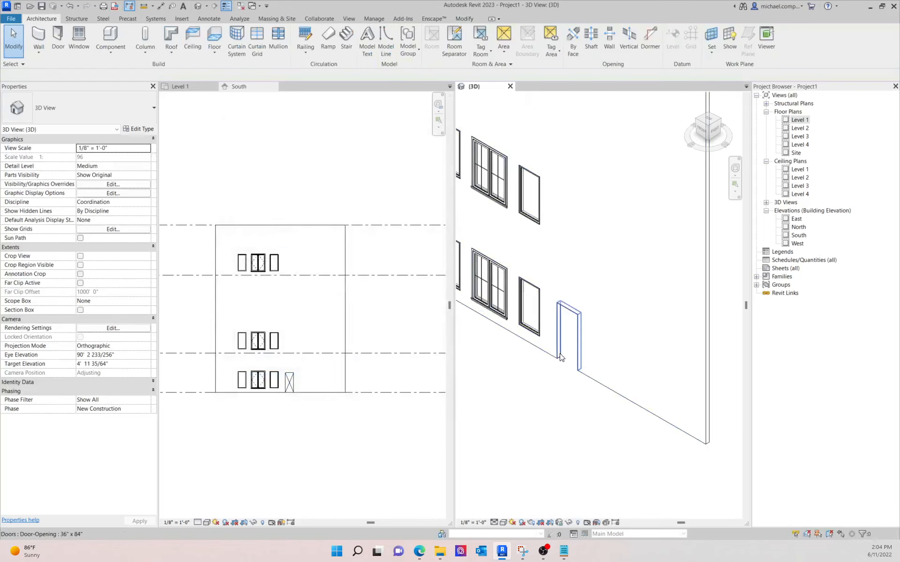
click(561, 358)
key(Delete)
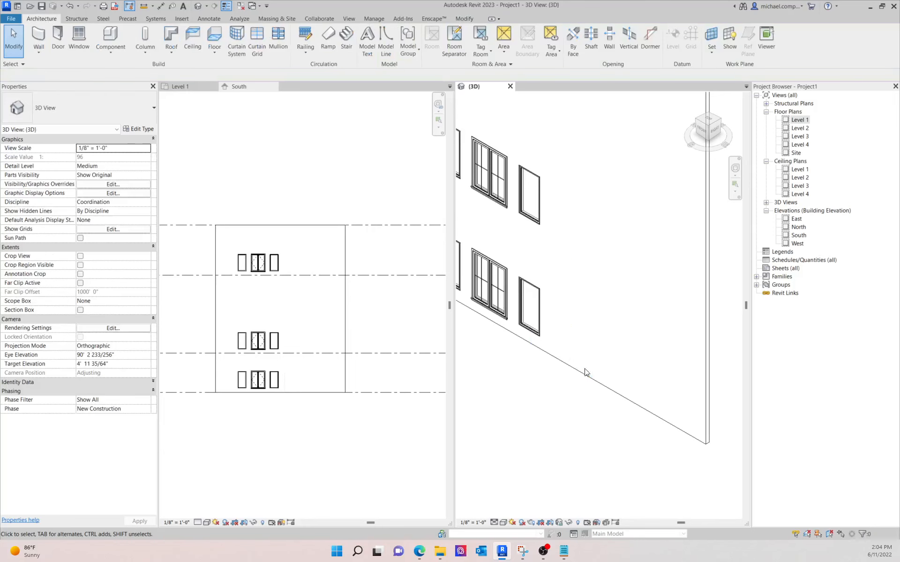
- Edit the wall's profile to cut a circular opening of 4'-0" radius beside the Level 1 windows
scroll(584, 372, down, 2)
scroll(603, 389, down, 1)
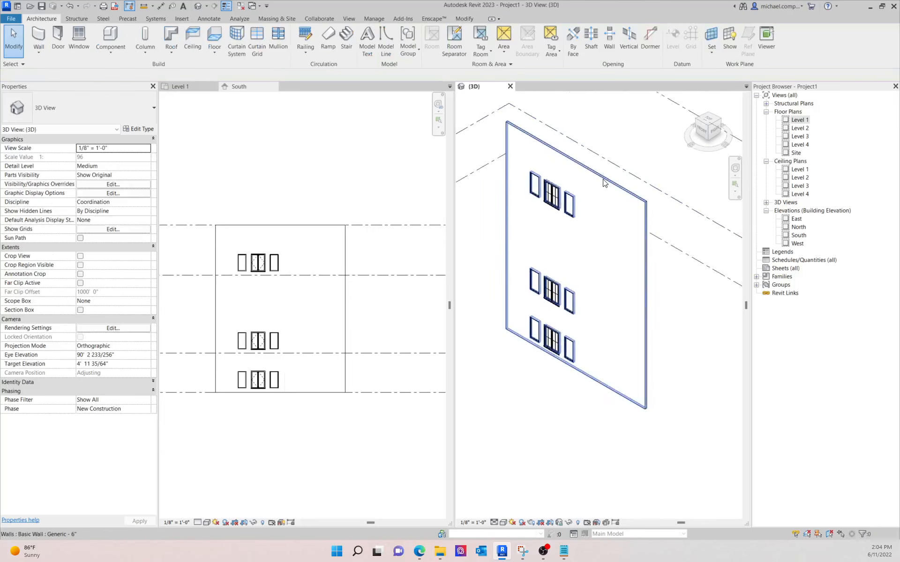
click(537, 140)
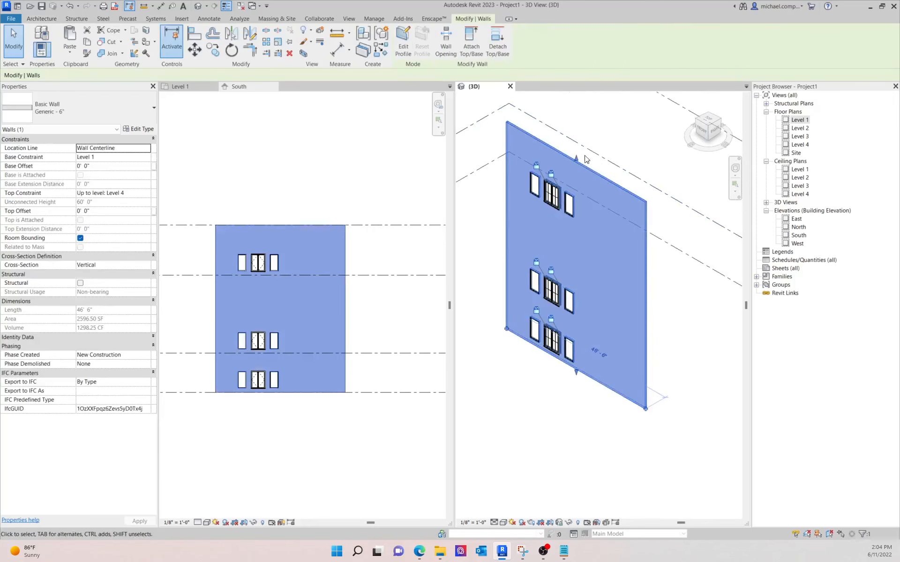
click(402, 49)
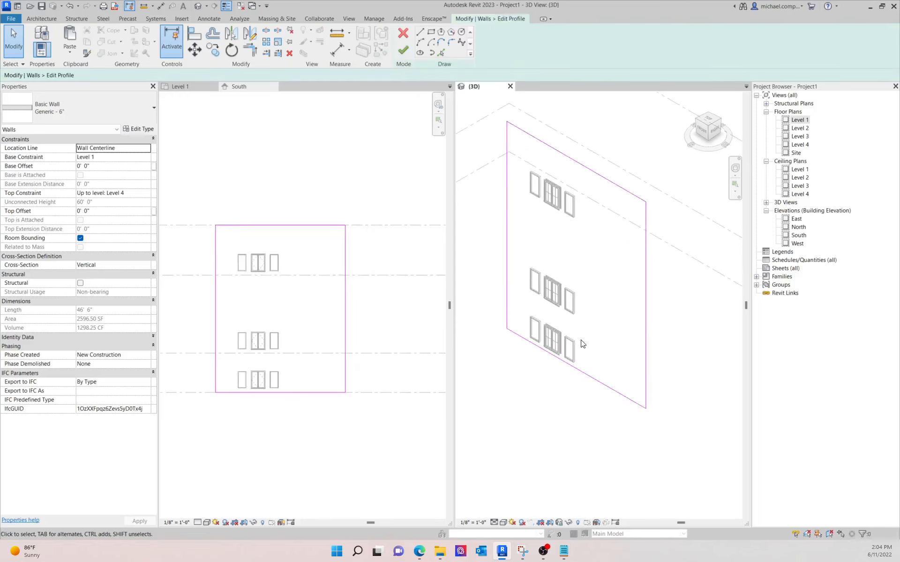
scroll(593, 370, up, 5)
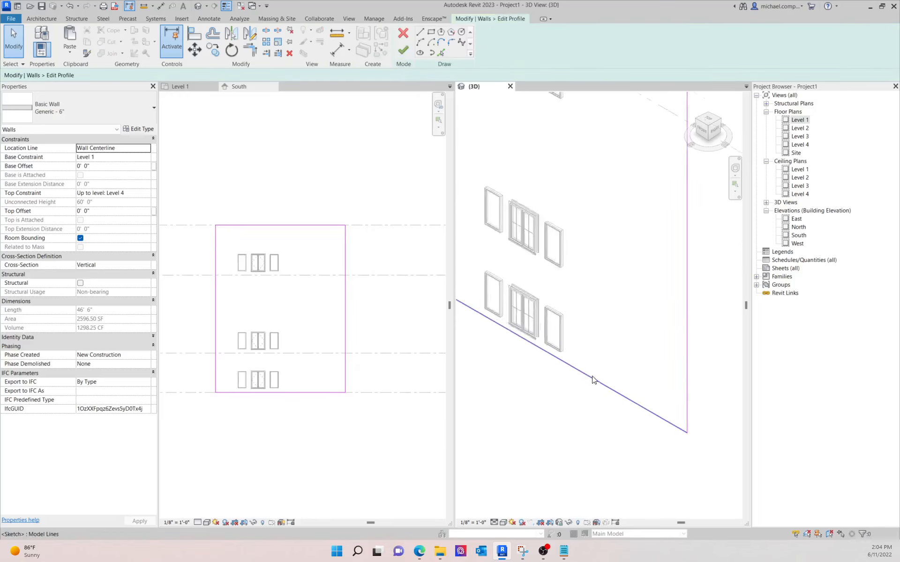
click(461, 32)
click(588, 326)
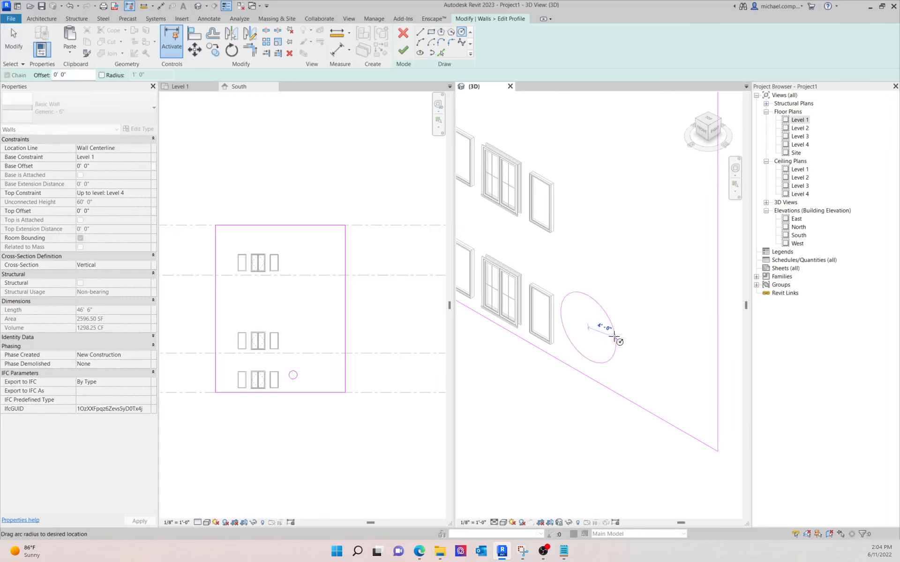
click(614, 336)
click(403, 51)
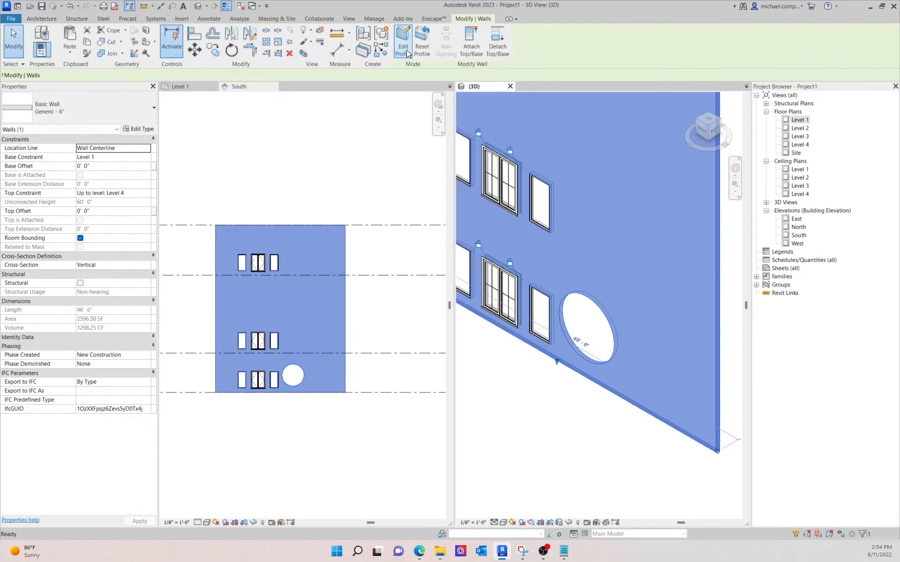
key(Escape)
scroll(284, 383, up, 3)
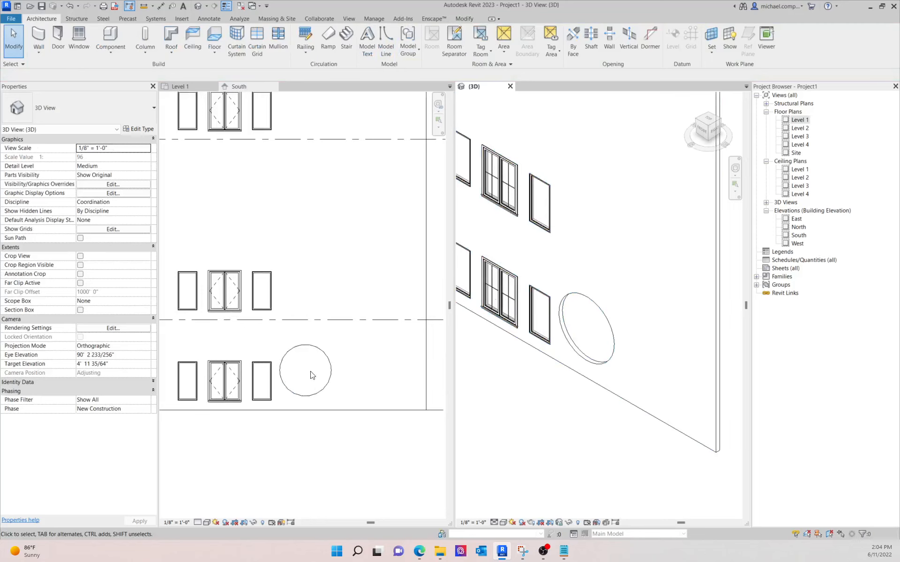
scroll(288, 392, up, 1)
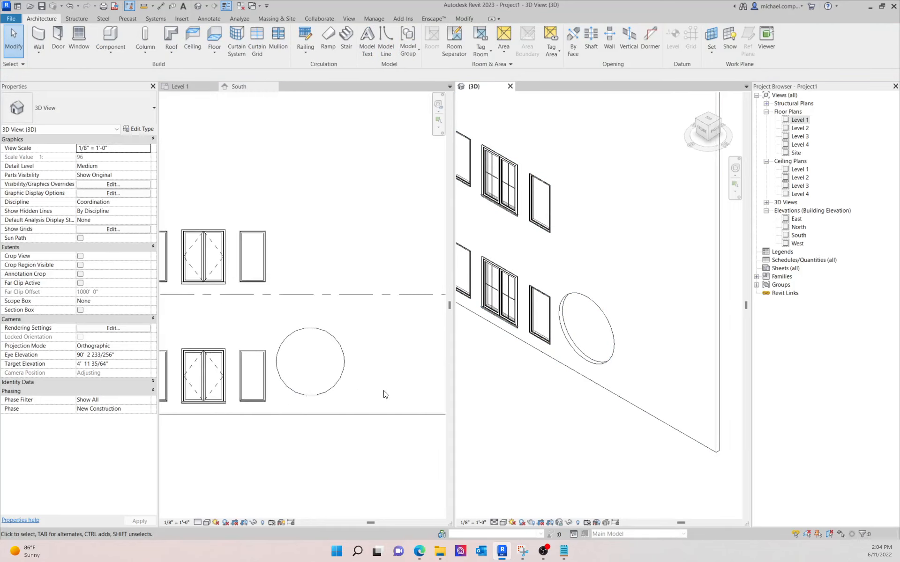
scroll(337, 398, down, 2)
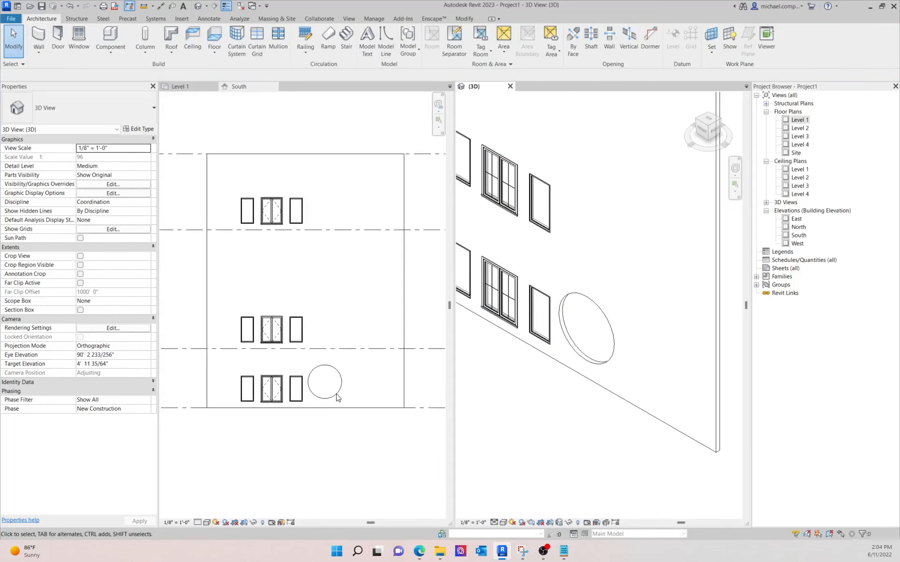
- Reopen the wall's profile and set the circular opening's radius to 2'
click(575, 343)
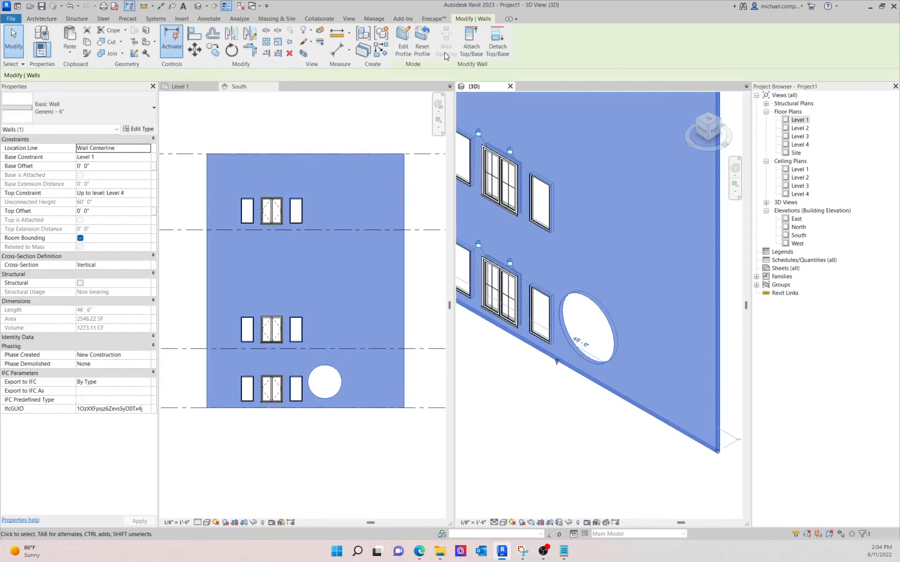
click(403, 42)
click(571, 349)
click(584, 308)
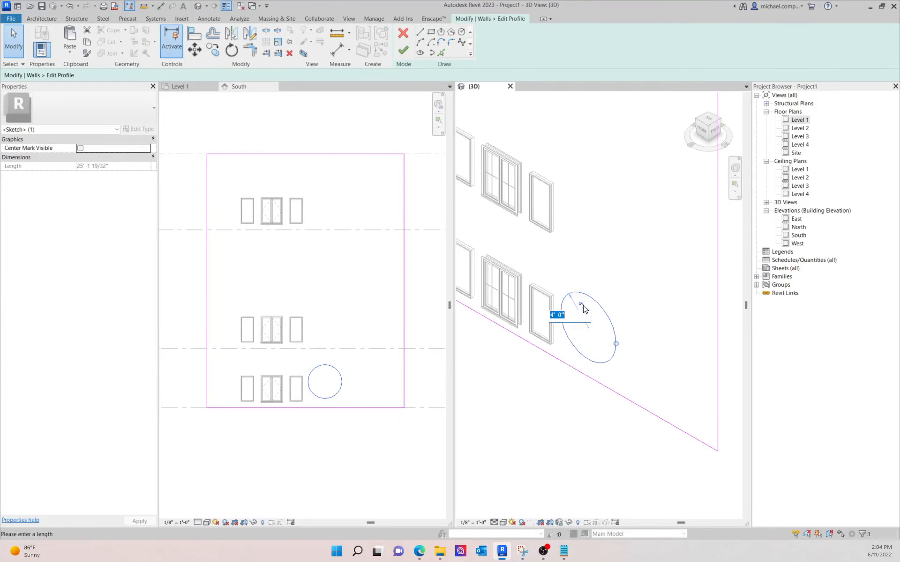
text(2)
key(Return)
click(548, 403)
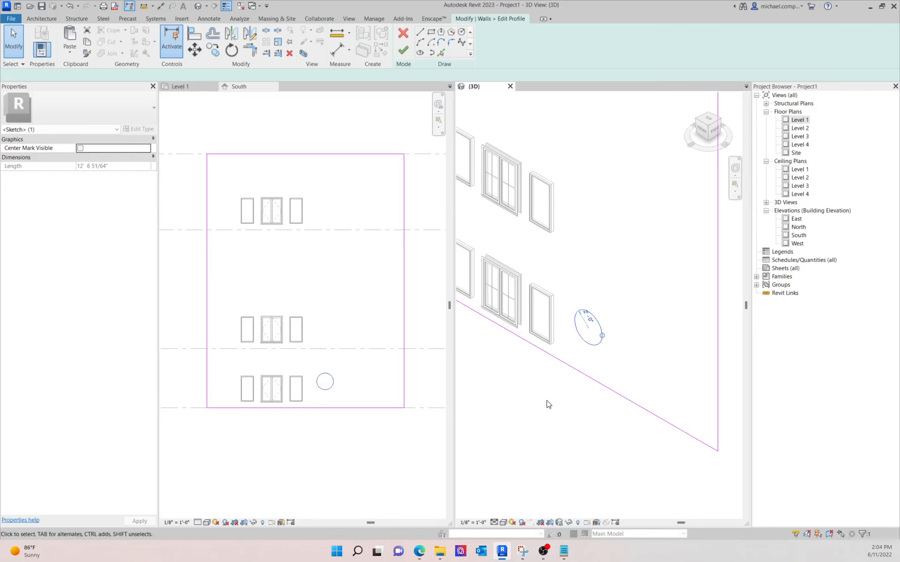
click(404, 50)
click(514, 413)
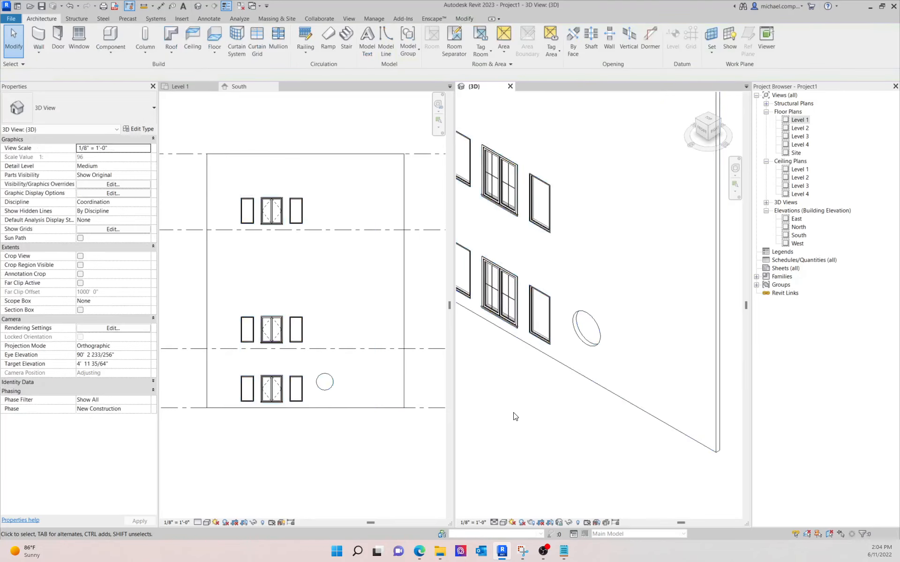
scroll(534, 400, down, 2)
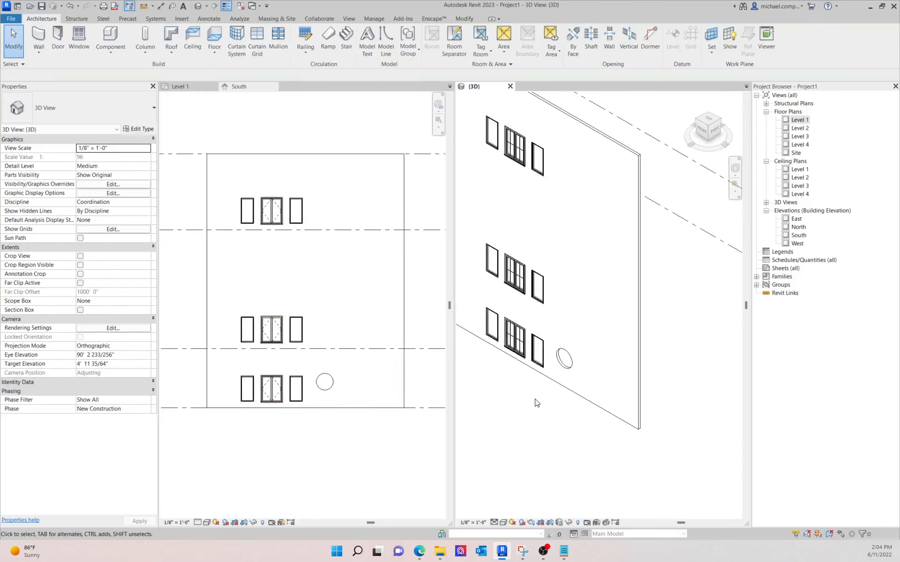
- Open the wall's profile for editing and delete the circle beside the Level 1 windows
click(569, 366)
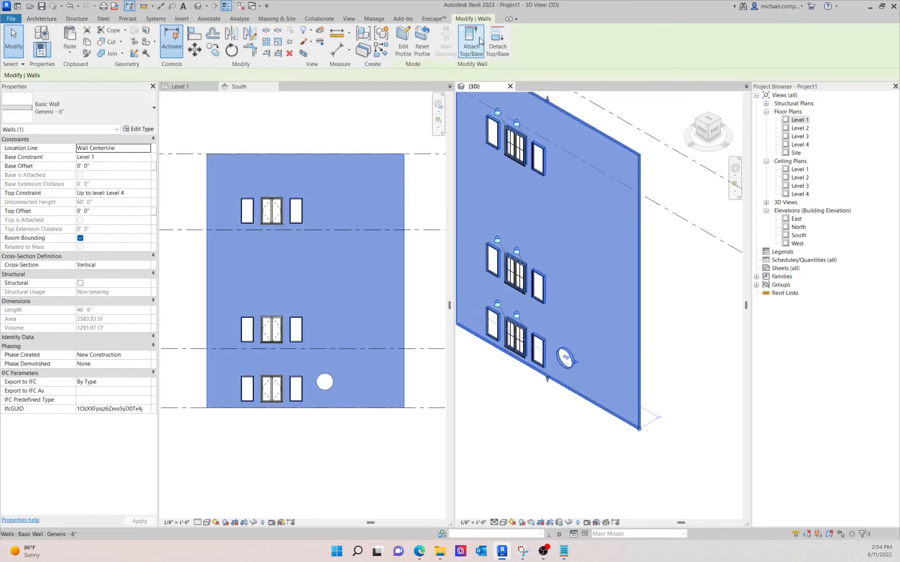
click(403, 40)
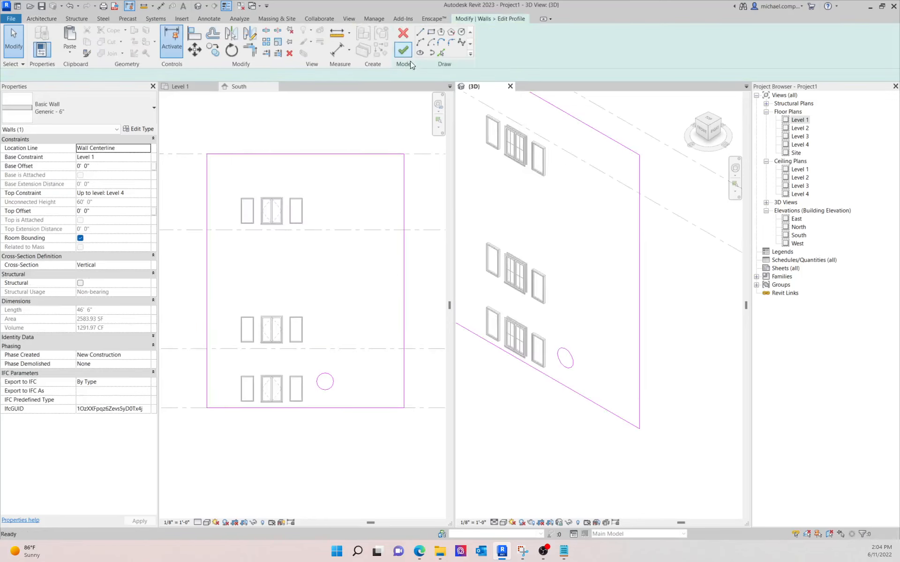
click(567, 354)
key(Delete)
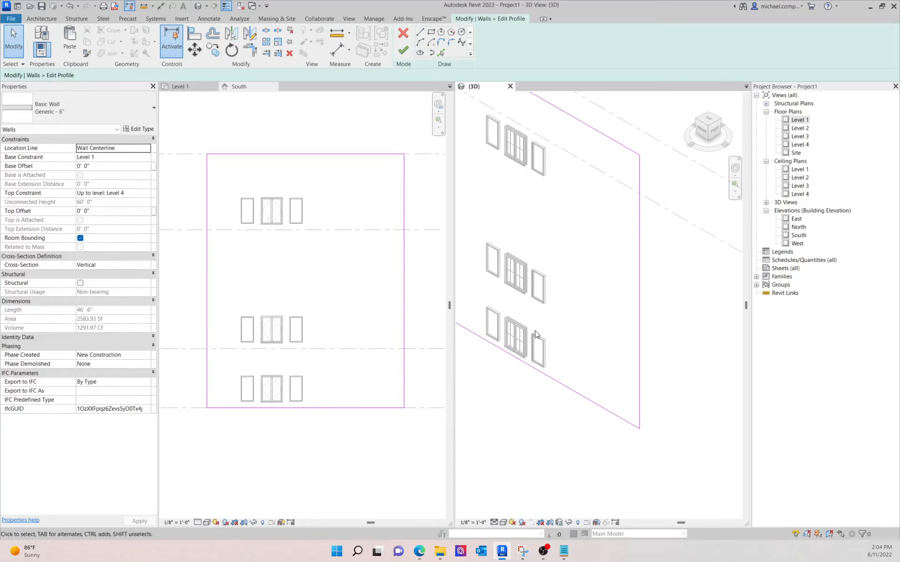
- Draw an outward-bulging arc of about 108' radius from the profile's base line to its top line, between the windows and the outer edge
scroll(548, 387, down, 3)
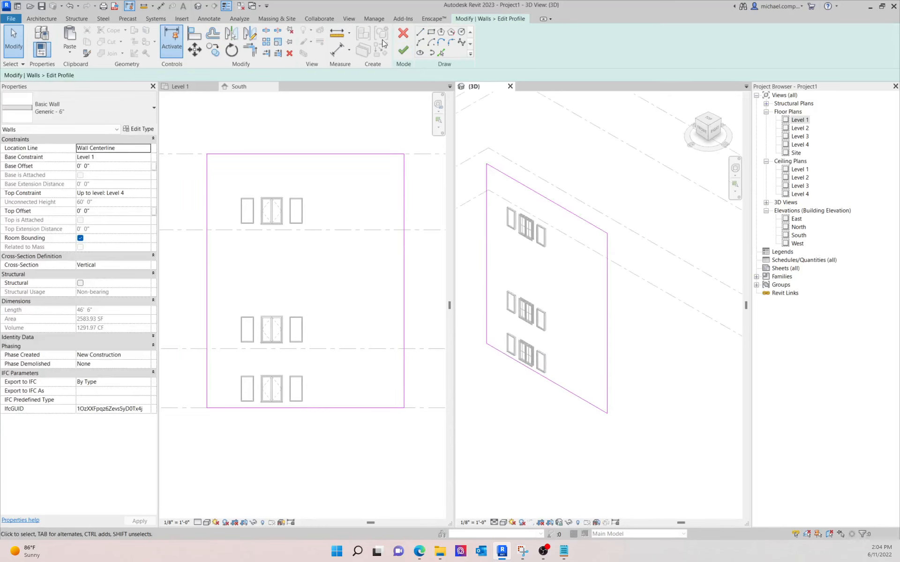
click(421, 43)
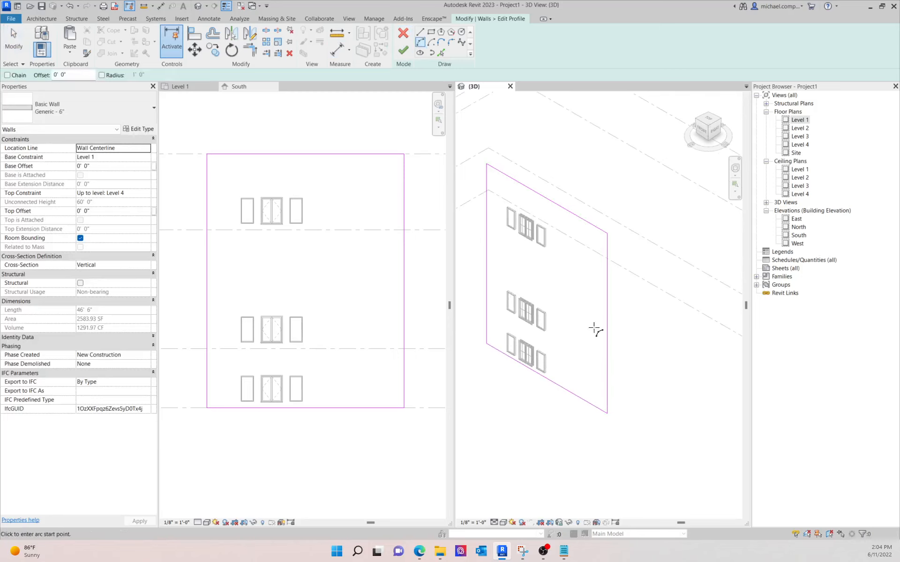
click(574, 395)
click(548, 199)
click(564, 251)
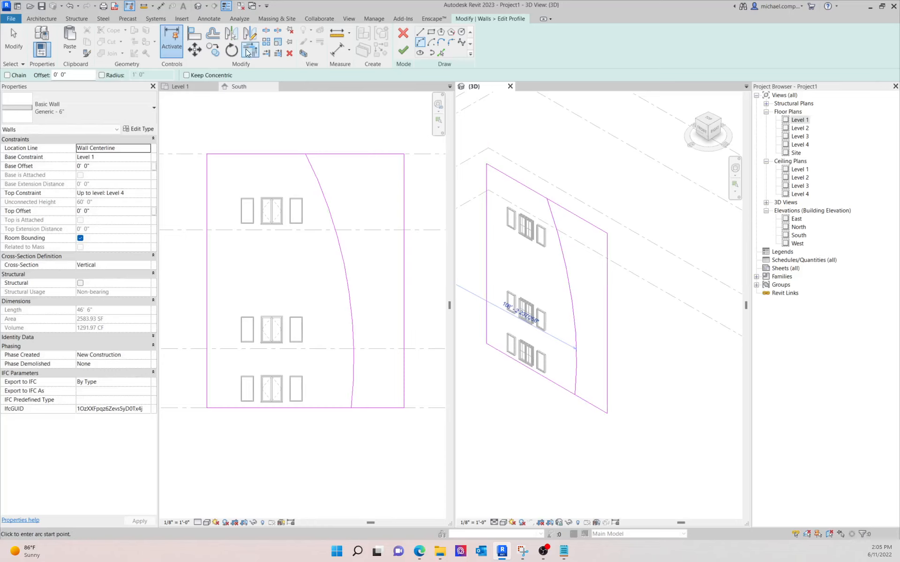
- Trim the profile's top and base lines to the arc, keeping the side with the windows
click(248, 50)
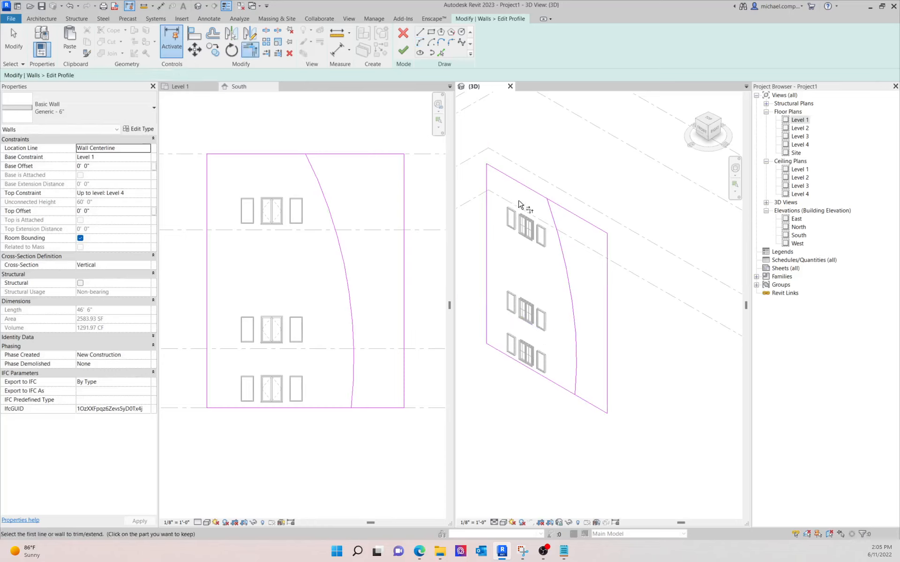
click(575, 394)
click(563, 388)
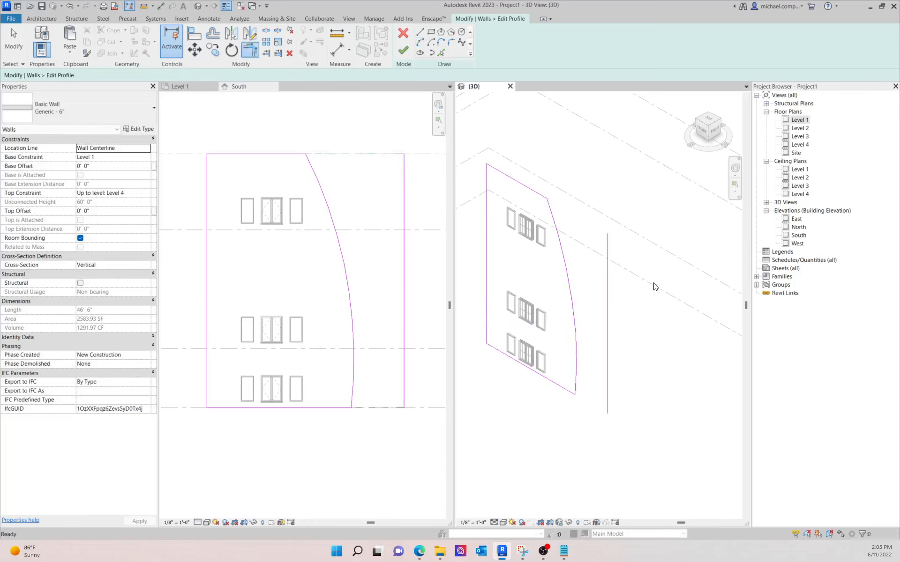
key(Escape)
- Delete the leftover straight vertical edge outside the arc and finish the wall's profile edit
click(606, 286)
key(Delete)
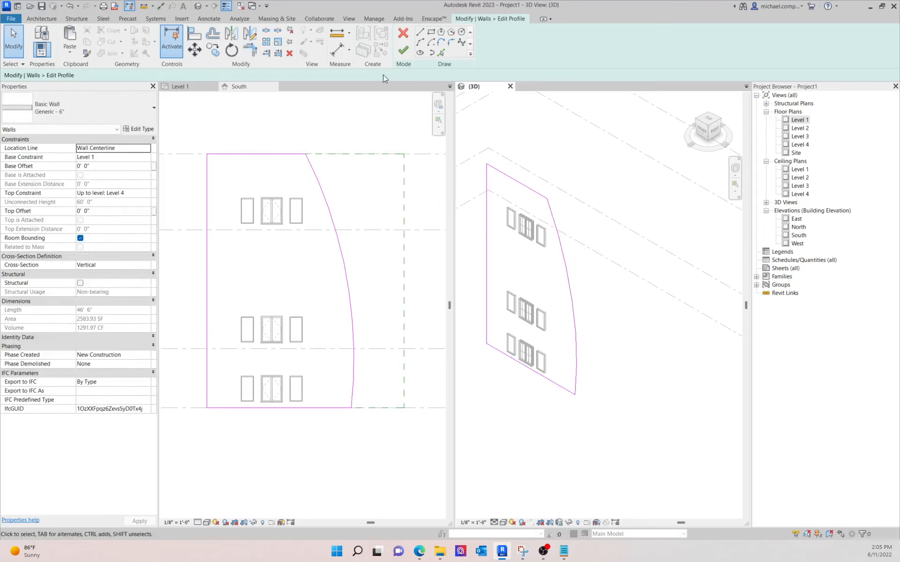
click(402, 49)
click(645, 384)
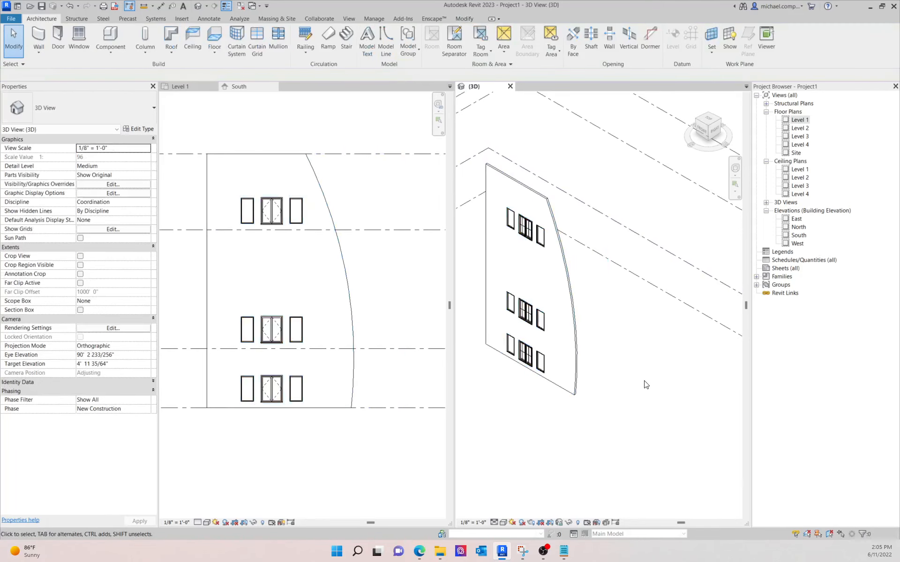
mouse_move(645, 385)
shift+middle_down()
mouse_move(404, 367)
mouse_move(629, 381)
shift+middle_up()
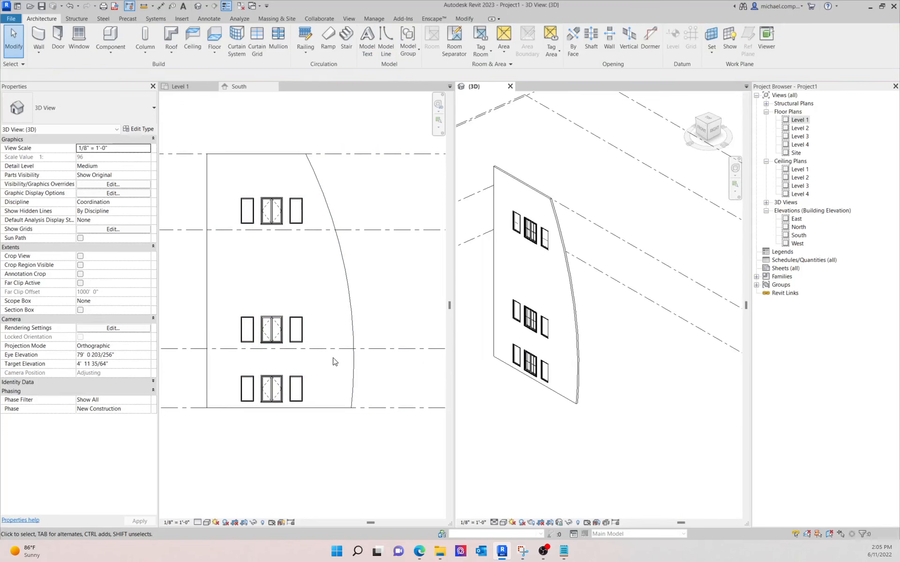